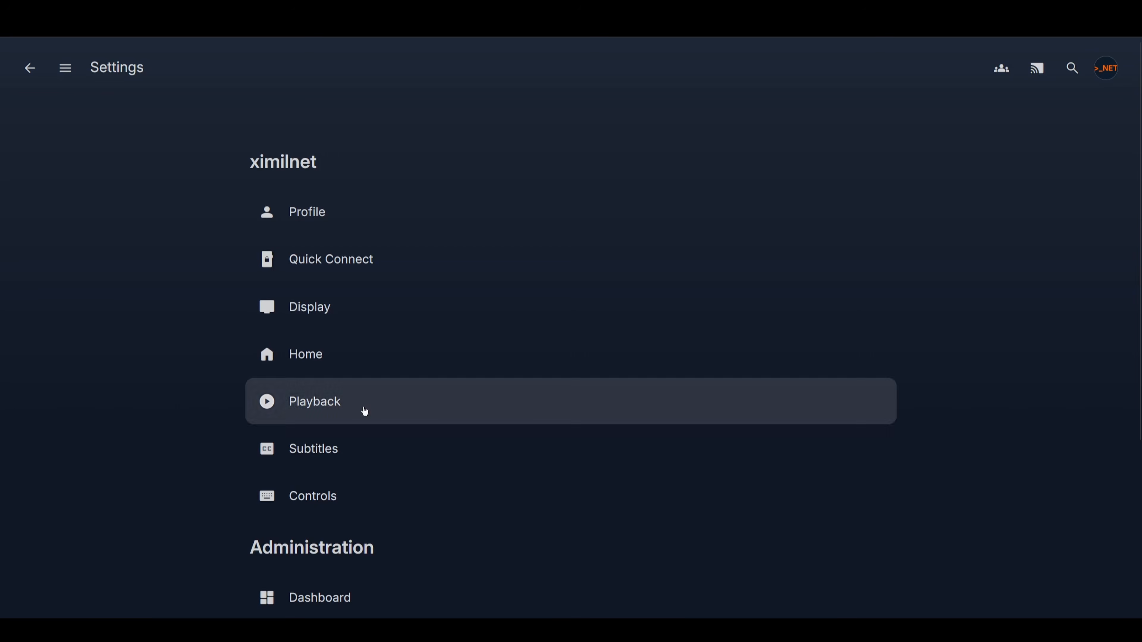
- Open the library administration from the dashboard, start a new media library, and view its content type choices
{"action": "scroll", "coordinate": [571, 337], "scroll_direction": "down", "scroll_amount": 2}
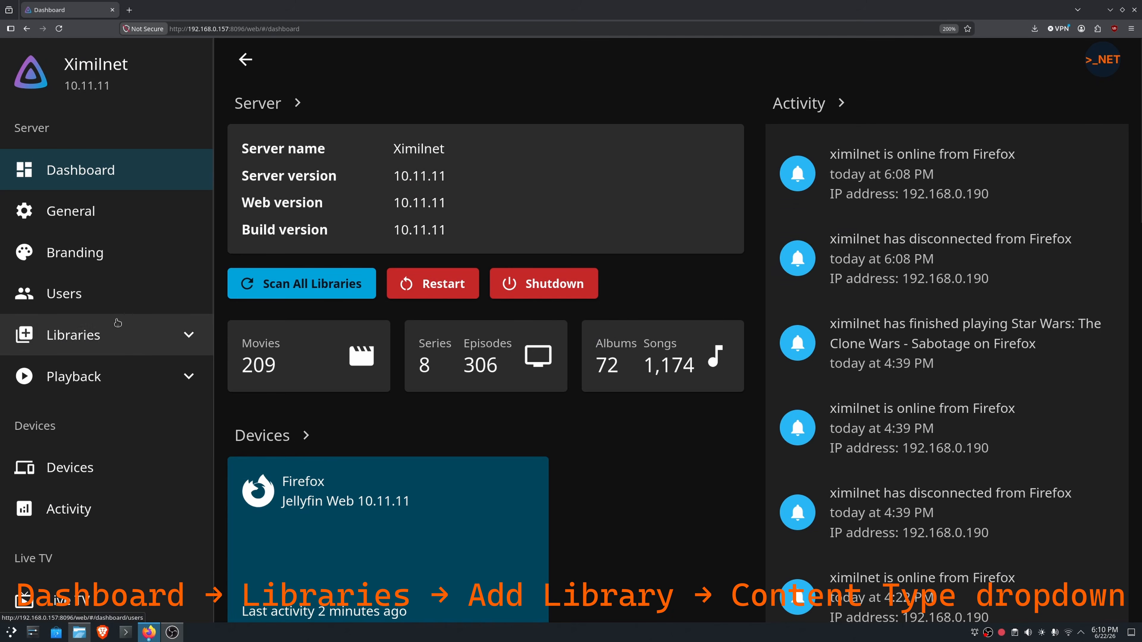
{"action": "left_click", "coordinate": [73, 335]}
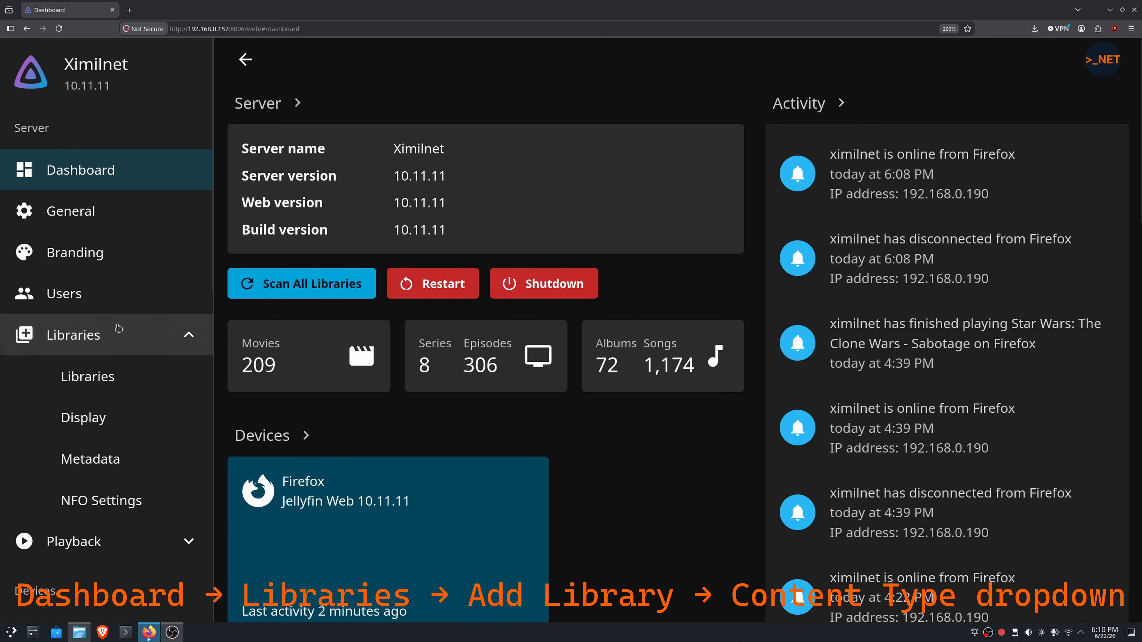
{"action": "left_click", "coordinate": [88, 376]}
{"action": "left_click", "coordinate": [299, 108]}
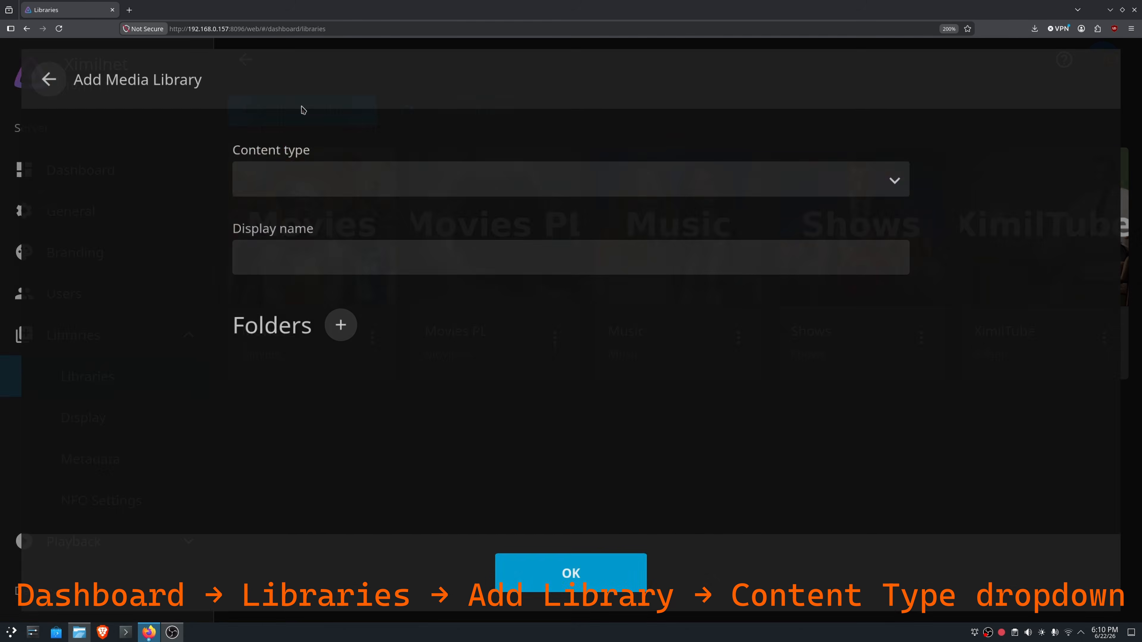
{"action": "left_click", "coordinate": [532, 180]}
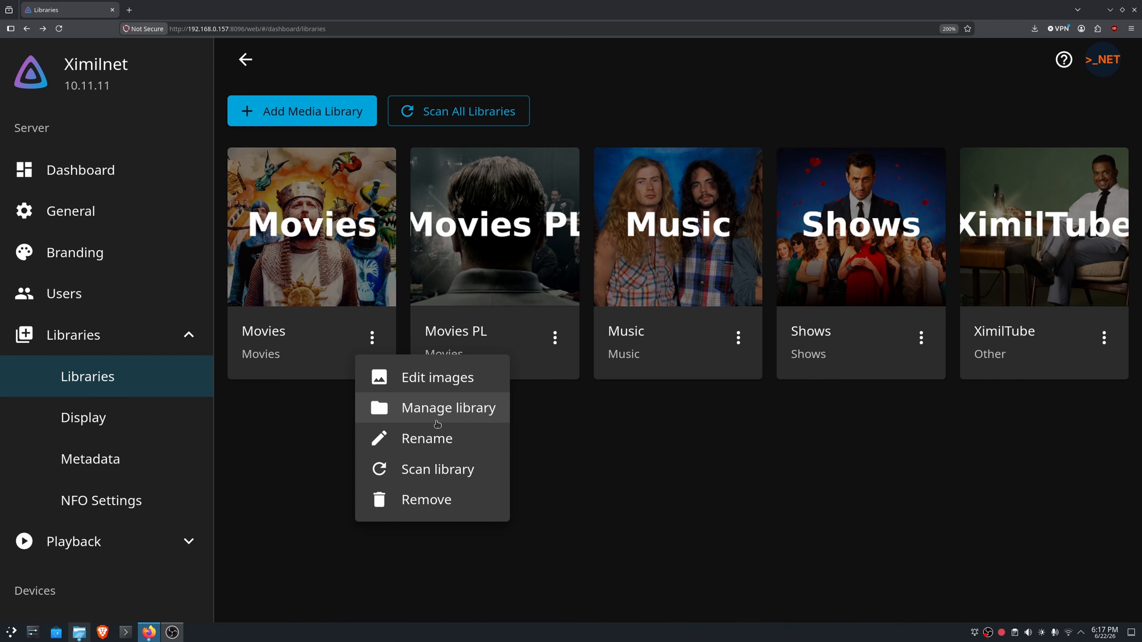
- Open the Movies library's management settings and rank The Open Movie Database above TheMovieDb in the metadata downloaders
{"action": "left_click", "coordinate": [437, 423]}
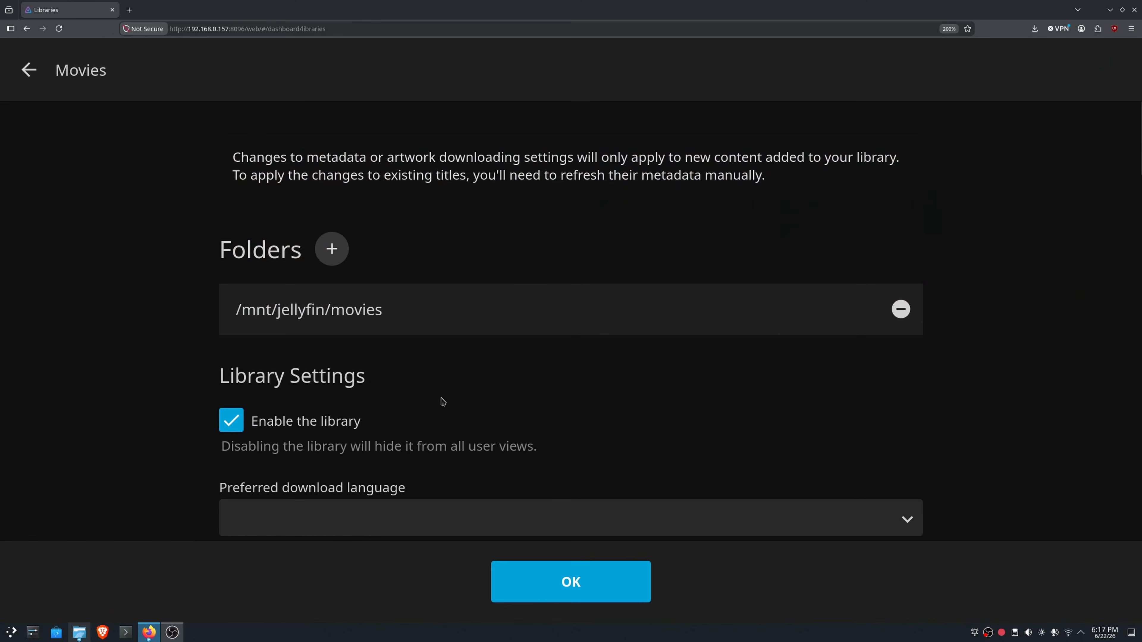
{"action": "scroll", "coordinate": [442, 395], "scroll_direction": "down", "scroll_amount": 2}
{"action": "scroll", "coordinate": [443, 393], "scroll_direction": "down", "scroll_amount": 10}
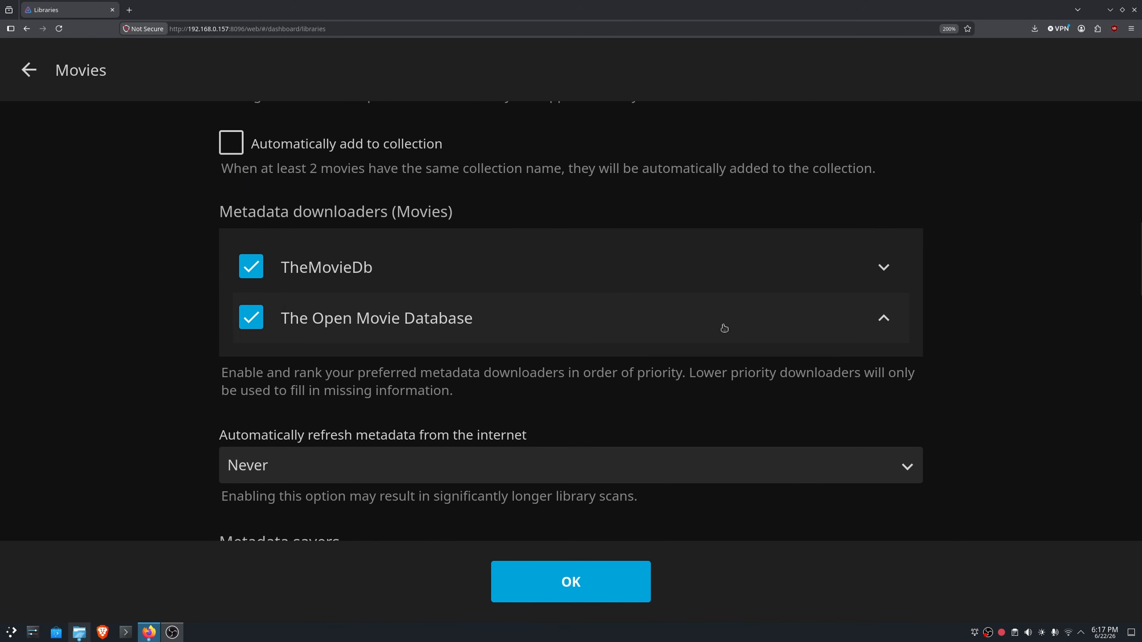
{"action": "left_click_drag", "start_coordinate": [758, 318], "coordinate": [867, 337]}
{"action": "left_click", "coordinate": [885, 321]}
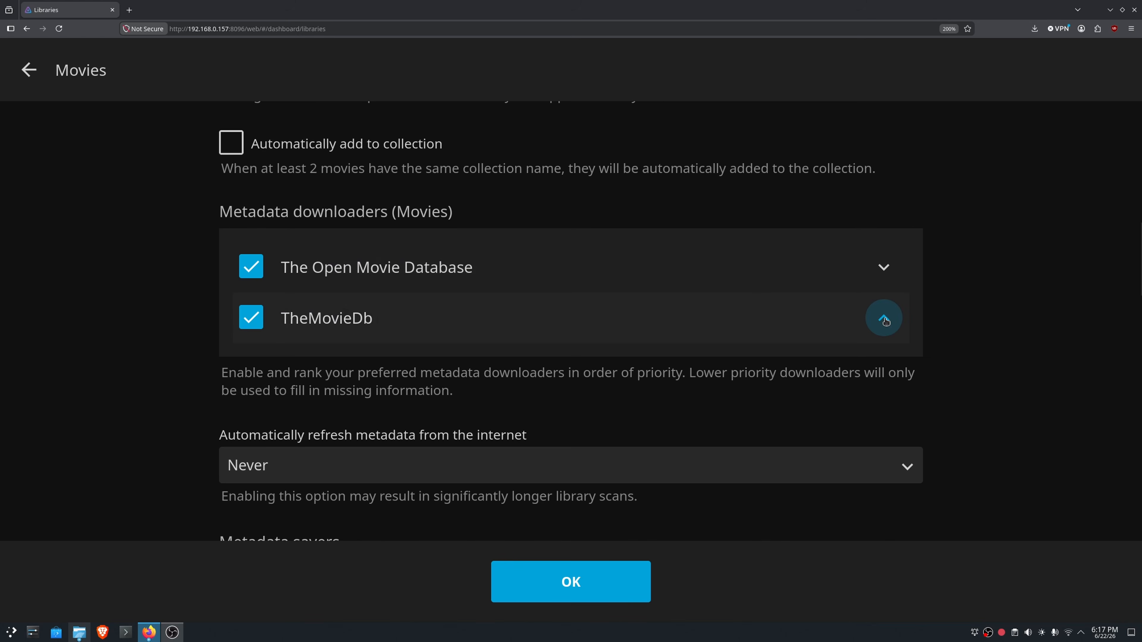
{"action": "left_click", "coordinate": [885, 285]}
{"action": "left_click", "coordinate": [883, 317]}
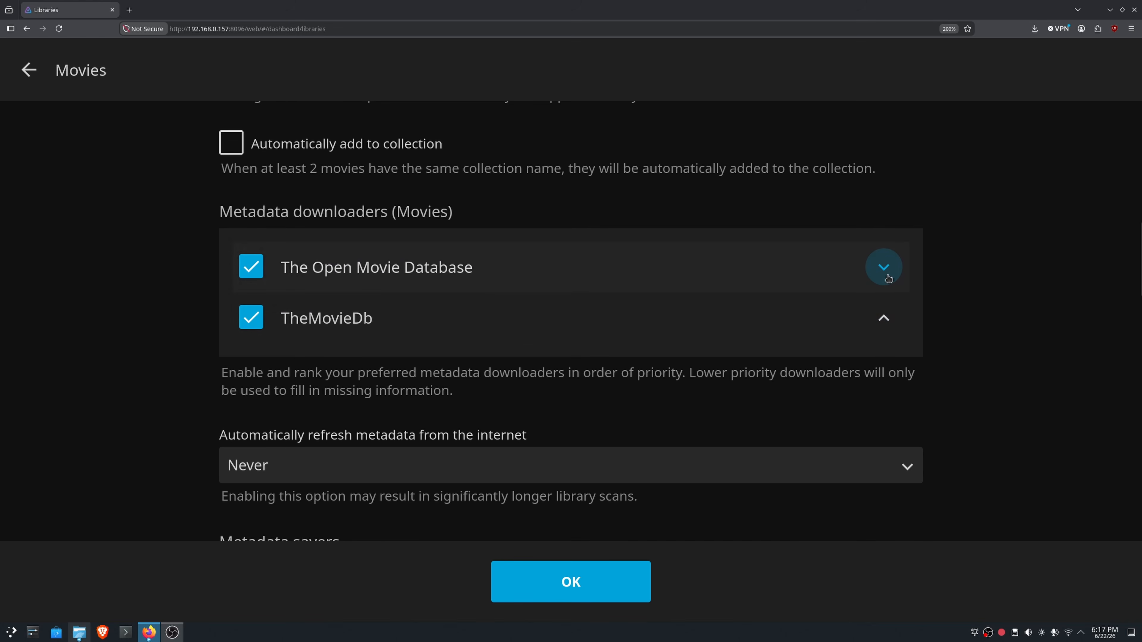
{"action": "left_click", "coordinate": [888, 278]}
{"action": "left_click", "coordinate": [884, 317]}
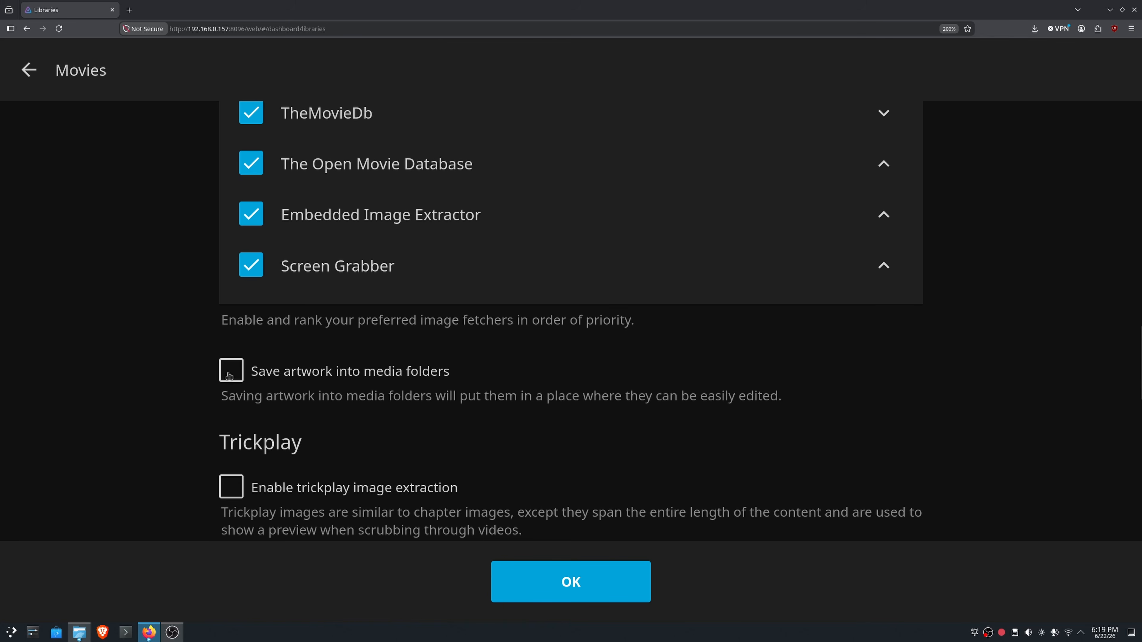
- Enable saving artwork into media folders for the Movies library and highlight the option's description
{"action": "left_click", "coordinate": [230, 370]}
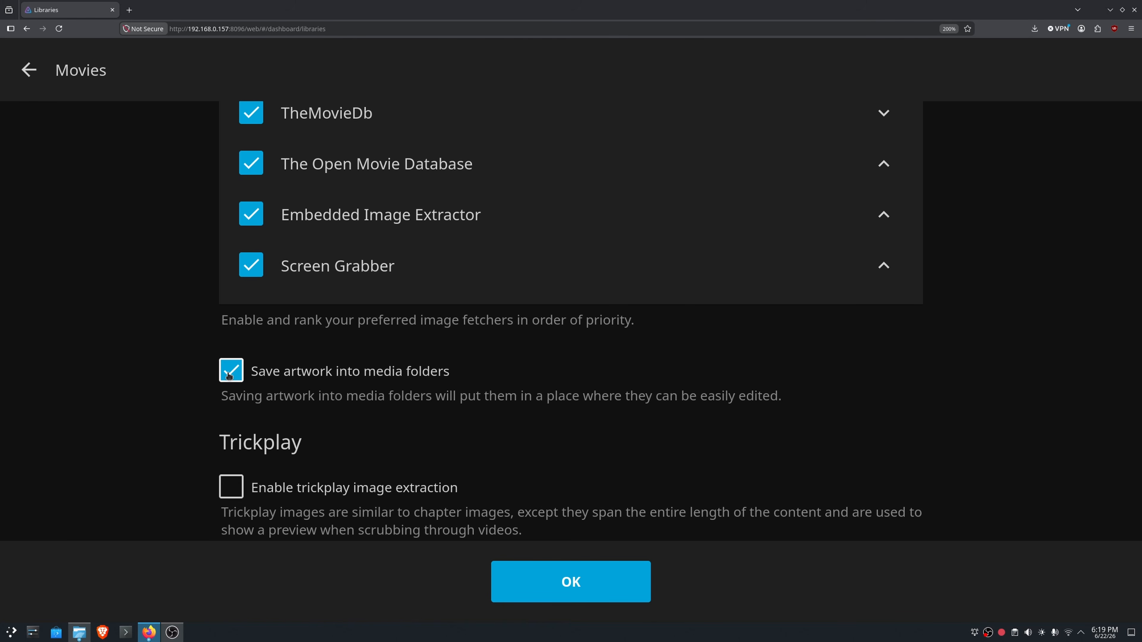
{"action": "triple_click", "coordinate": [222, 399]}
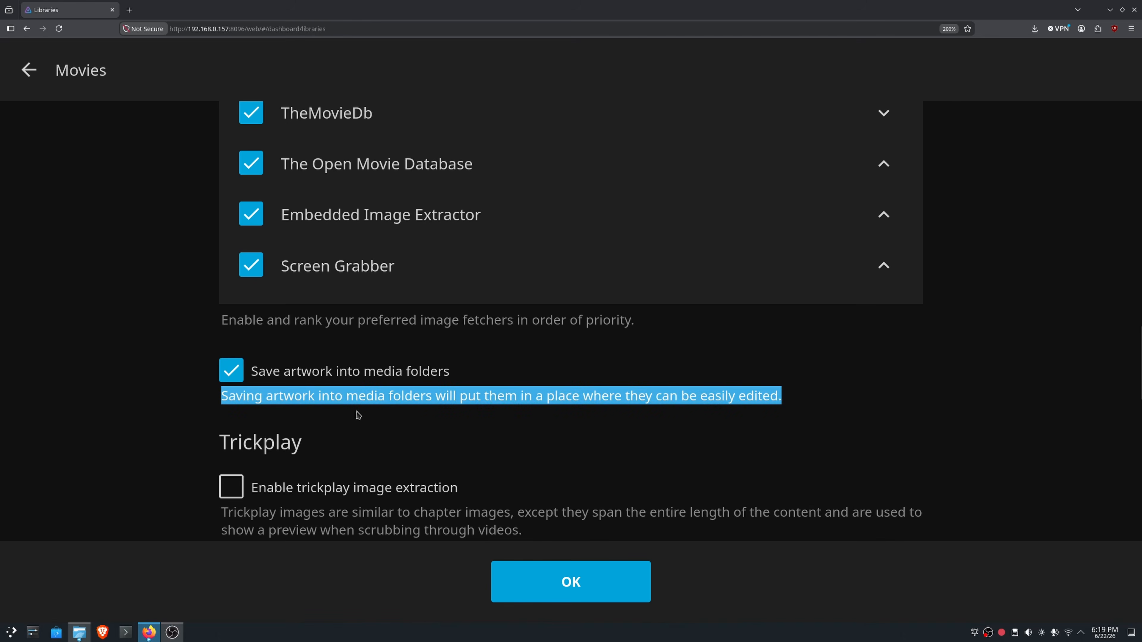
{"action": "left_click_drag", "start_coordinate": [356, 412], "coordinate": [787, 406]}
{"action": "left_click", "coordinate": [389, 443]}
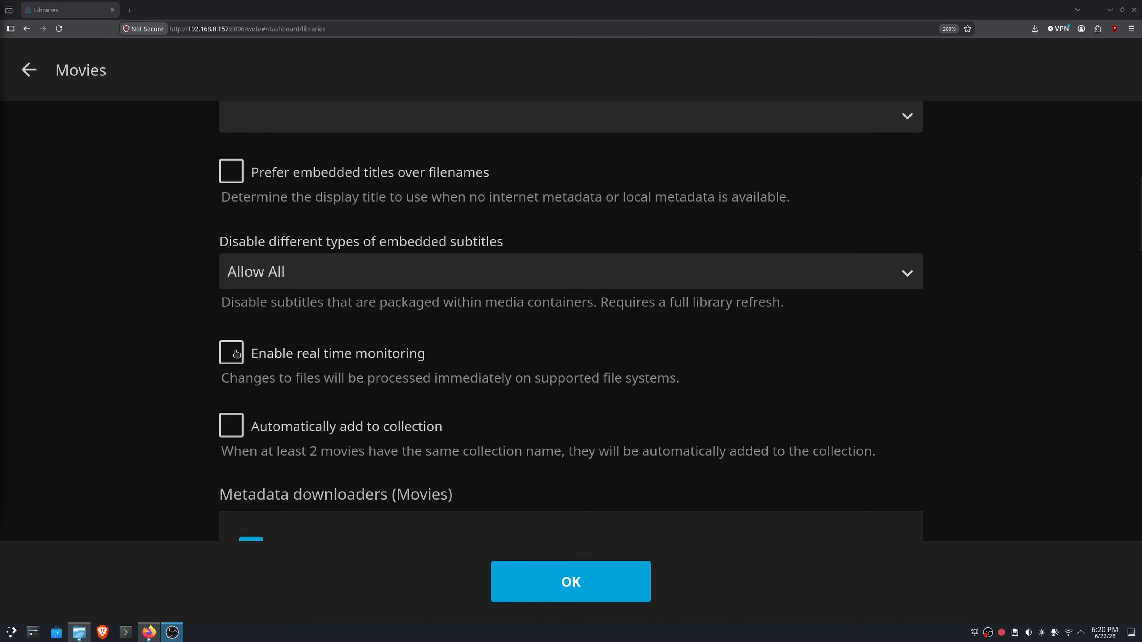
- Try switching real time monitoring on and off for the Movies library
{"action": "left_click", "coordinate": [237, 353]}
{"action": "left_click", "coordinate": [237, 356]}
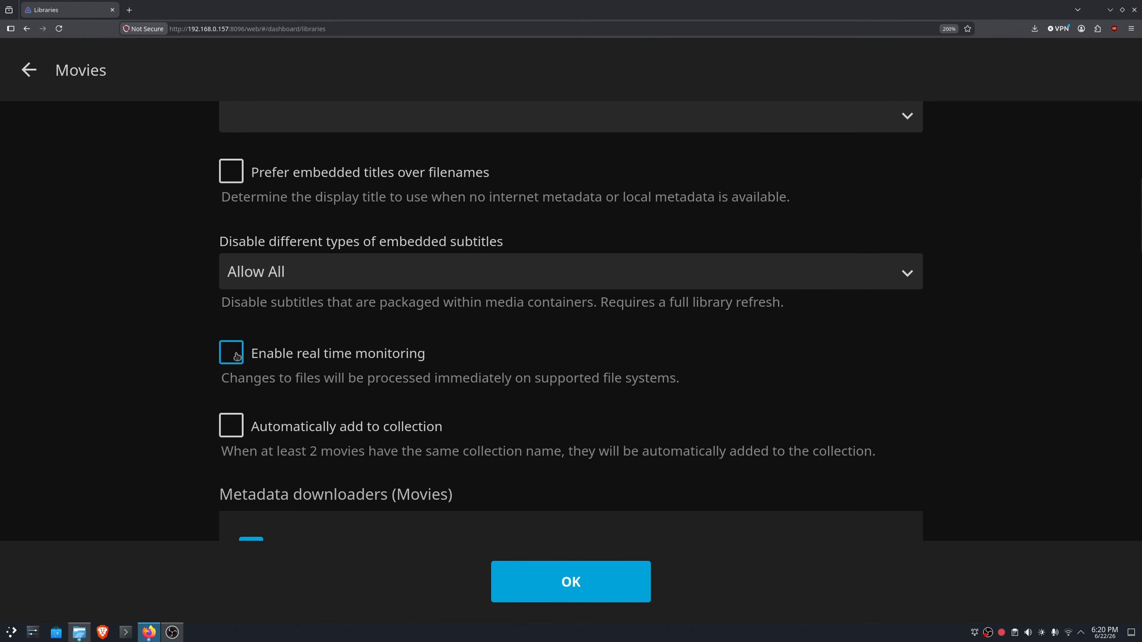
{"action": "left_click", "coordinate": [235, 361]}
{"action": "left_click", "coordinate": [234, 362]}
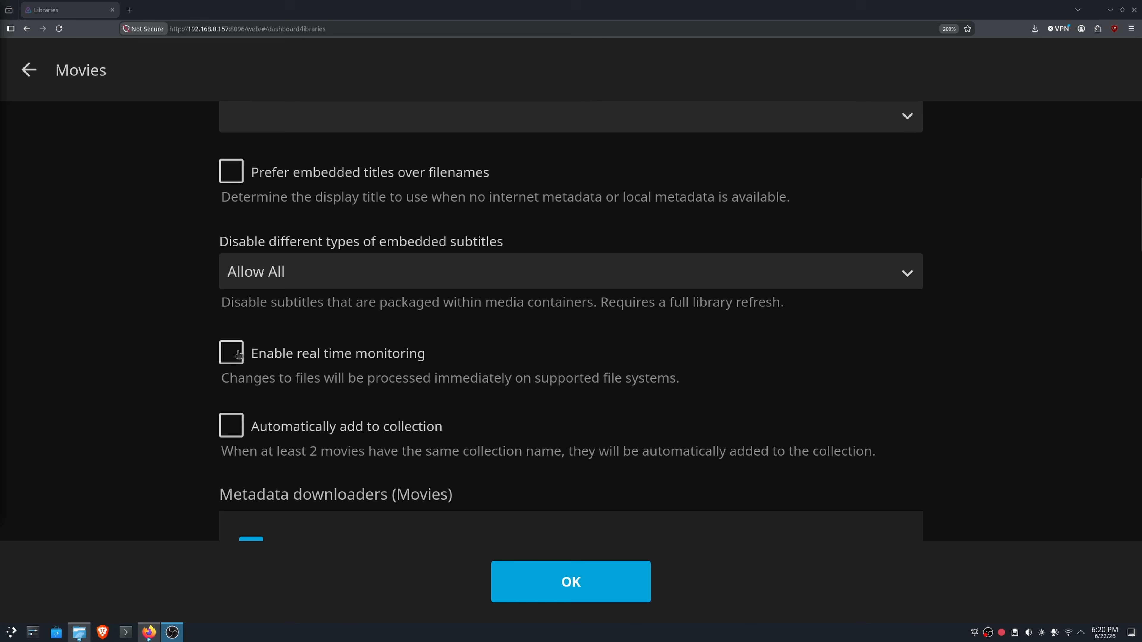
{"action": "left_click", "coordinate": [239, 356]}
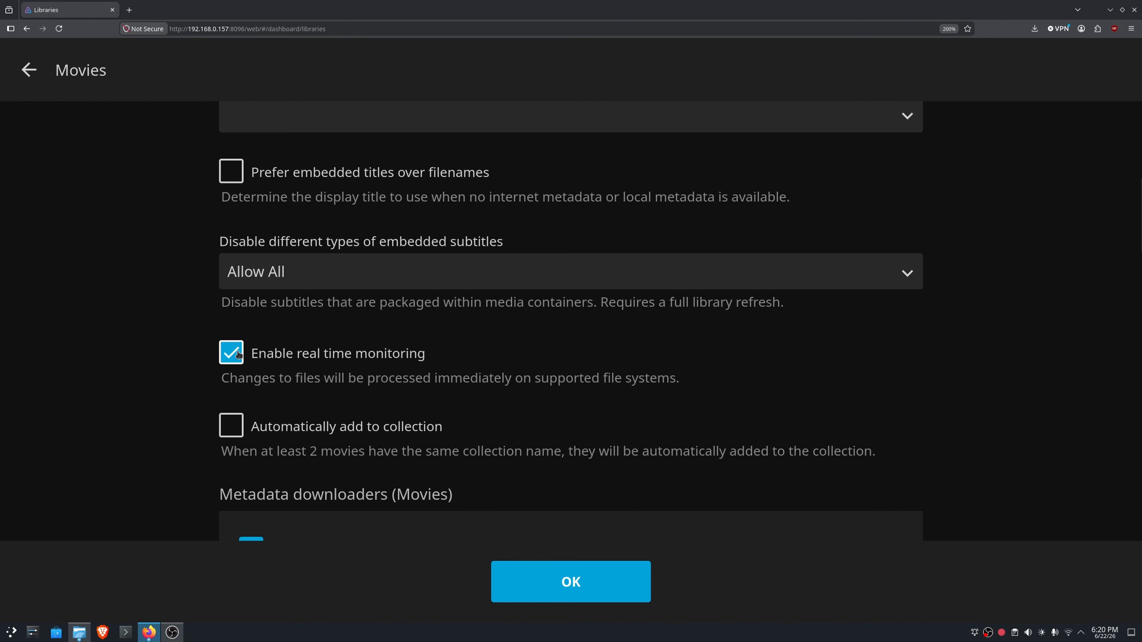
{"action": "left_click", "coordinate": [237, 356]}
{"action": "left_click", "coordinate": [236, 360]}
{"action": "left_click", "coordinate": [234, 360]}
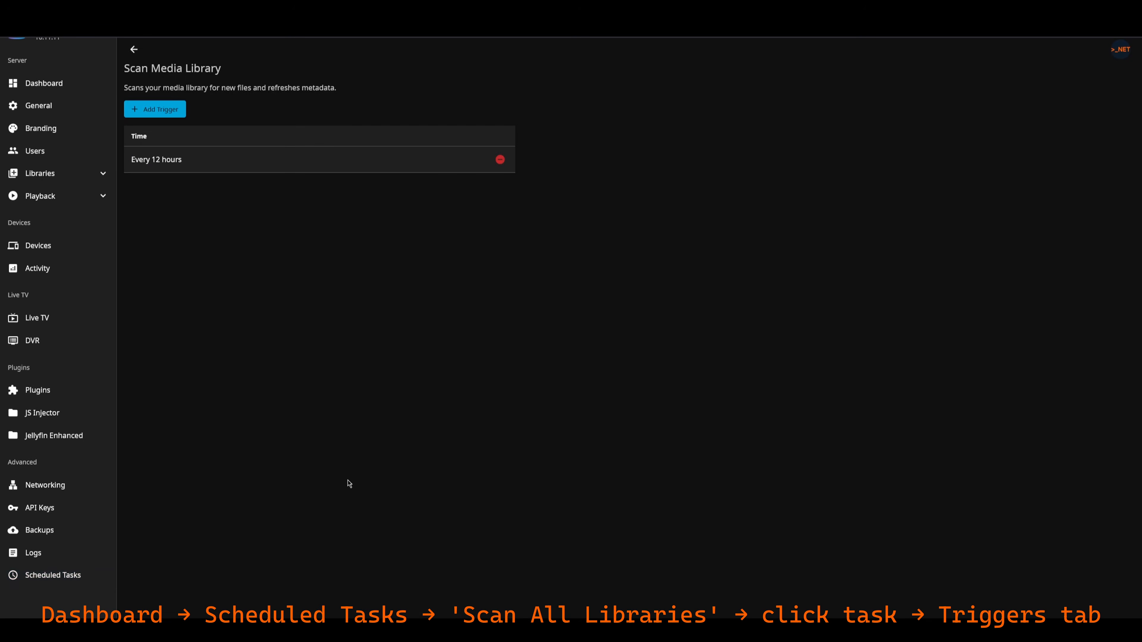
- Start a new trigger for the Scan Media Library task with the Daily trigger type
{"action": "left_click", "coordinate": [164, 109]}
{"action": "left_click", "coordinate": [569, 288]}
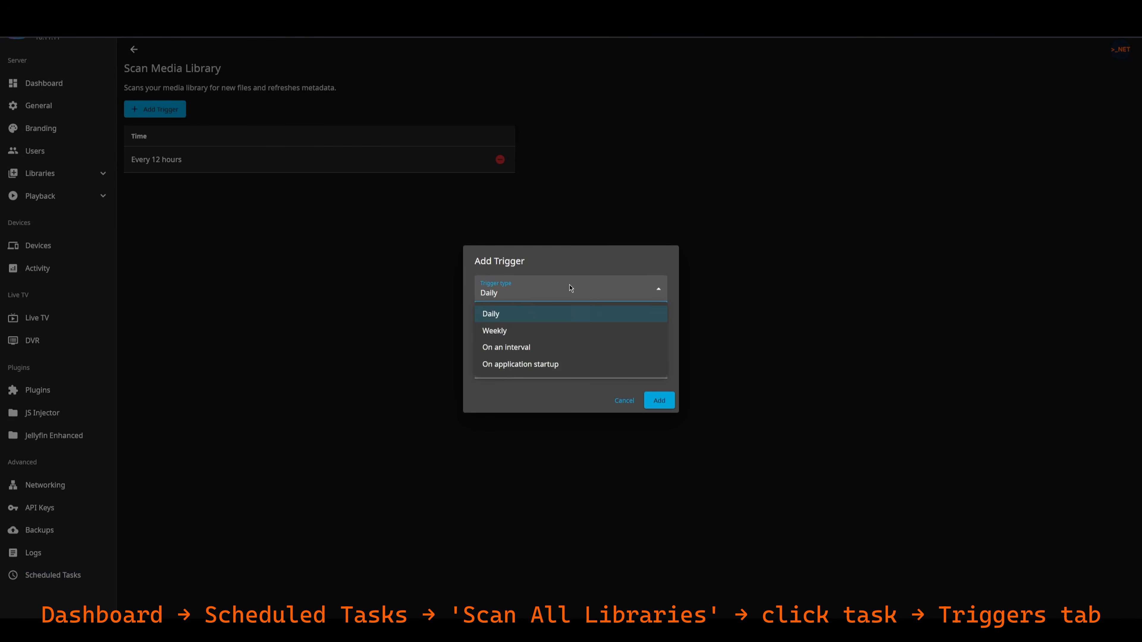
{"action": "left_click", "coordinate": [569, 315]}
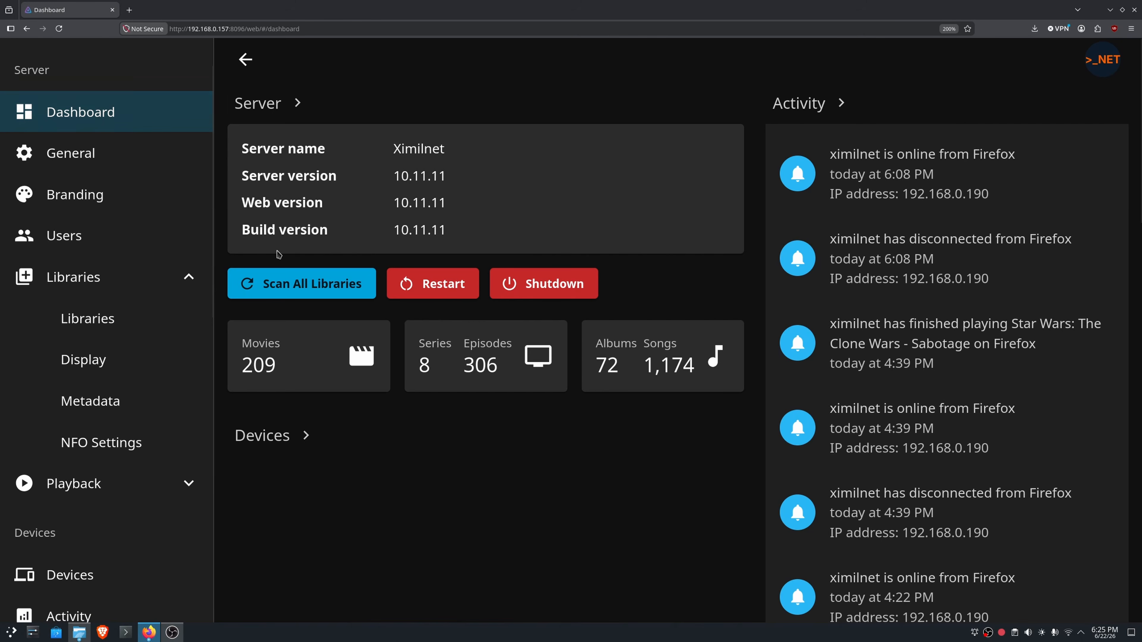
- Start a scan of all libraries from the server dashboard
{"action": "left_click", "coordinate": [310, 287]}
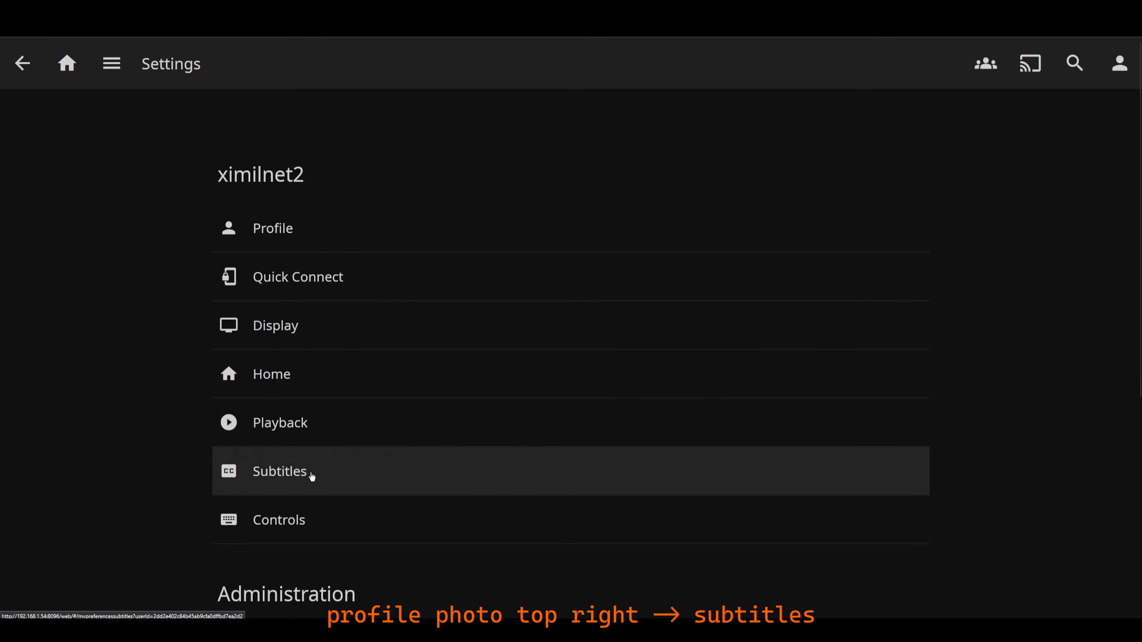
- Open the account's subtitle settings and view the preferred subtitle language choices
{"action": "left_click", "coordinate": [312, 473]}
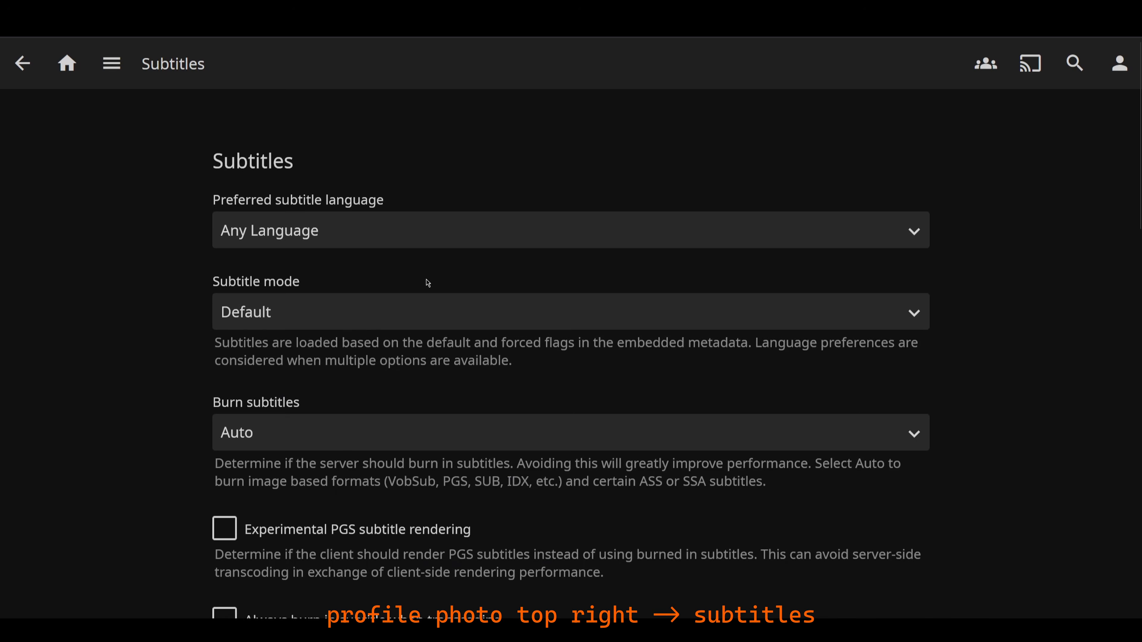
{"action": "left_click", "coordinate": [422, 243]}
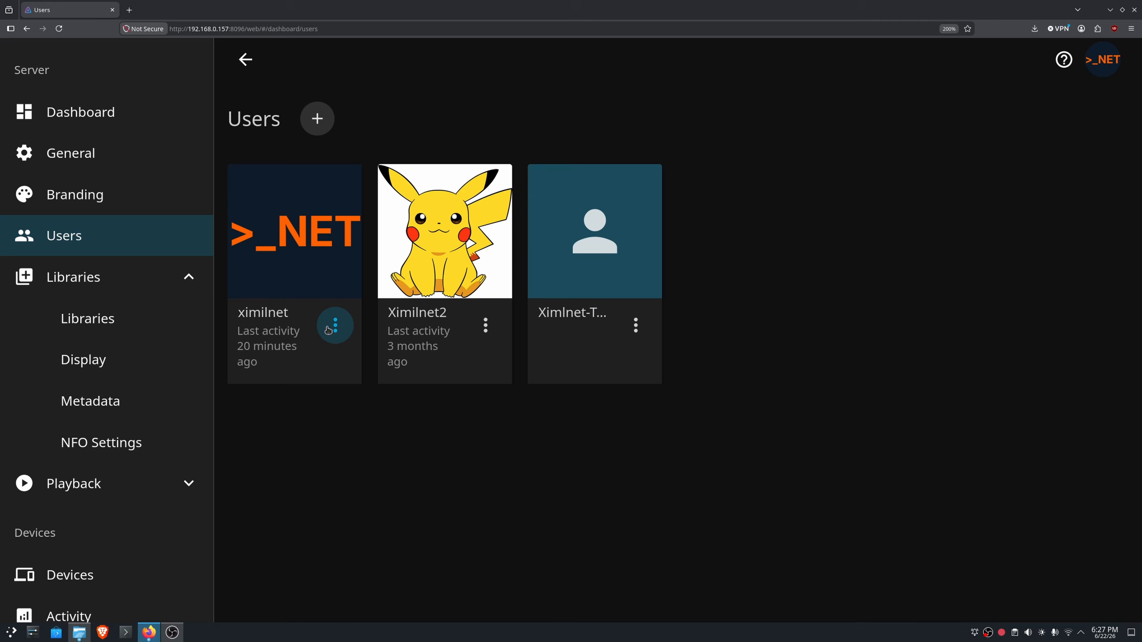
- Restrict the first user's library access by turning off access to all libraries and deselecting Movies and Movies PL
{"action": "left_click", "coordinate": [332, 326]}
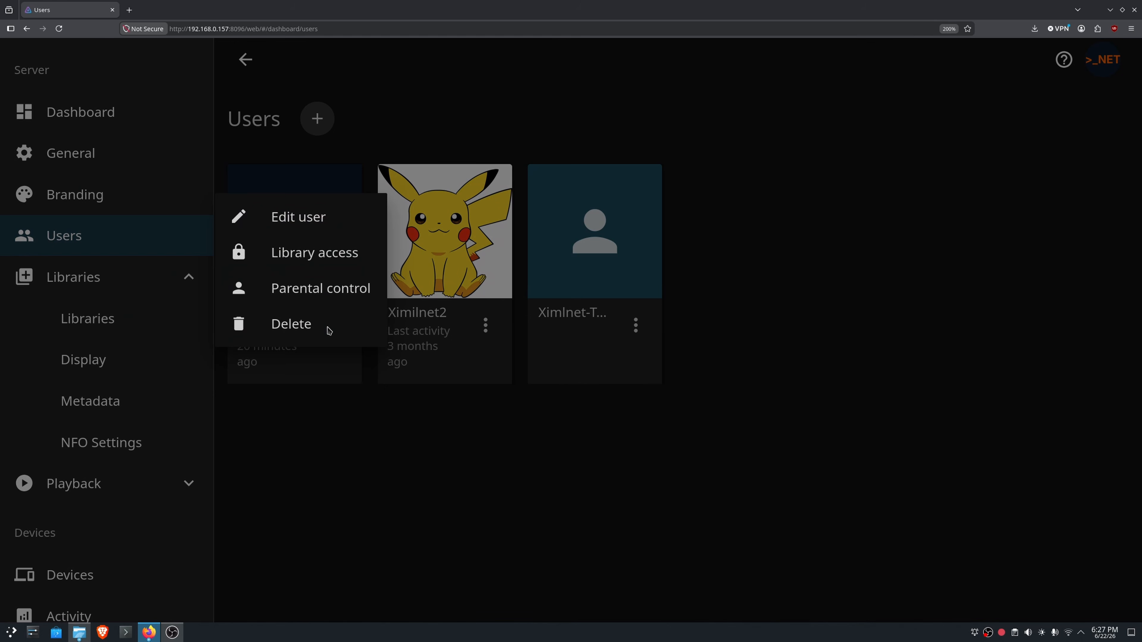
{"action": "left_click", "coordinate": [317, 254]}
{"action": "left_click", "coordinate": [367, 275]}
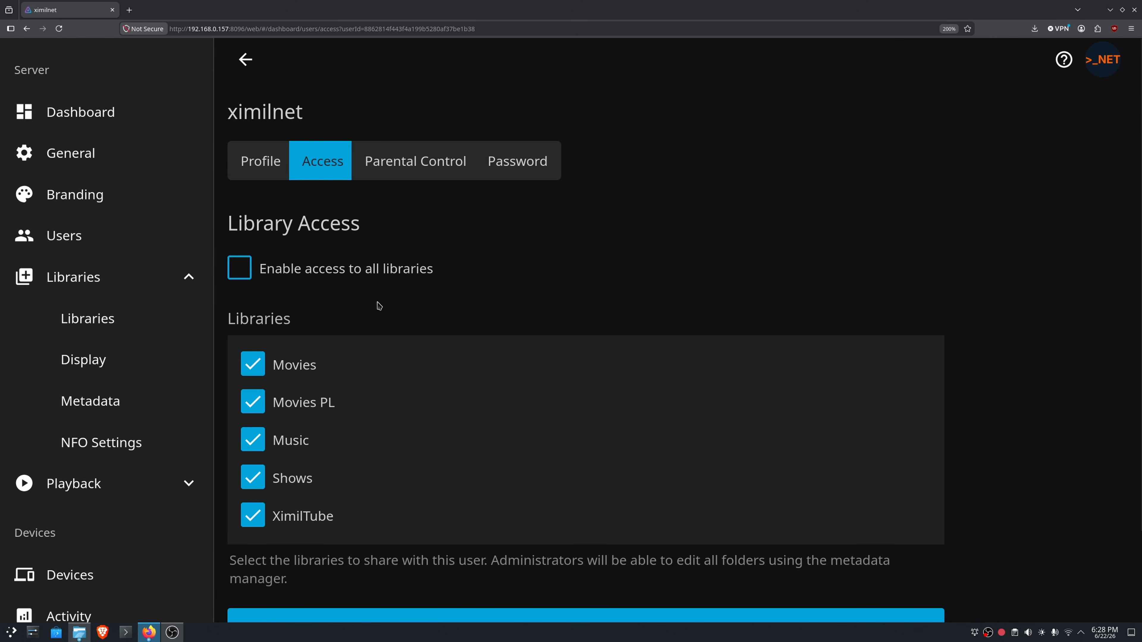
{"action": "scroll", "coordinate": [379, 306], "scroll_direction": "down", "scroll_amount": 2}
{"action": "left_click", "coordinate": [257, 274]}
{"action": "left_click", "coordinate": [260, 310]}
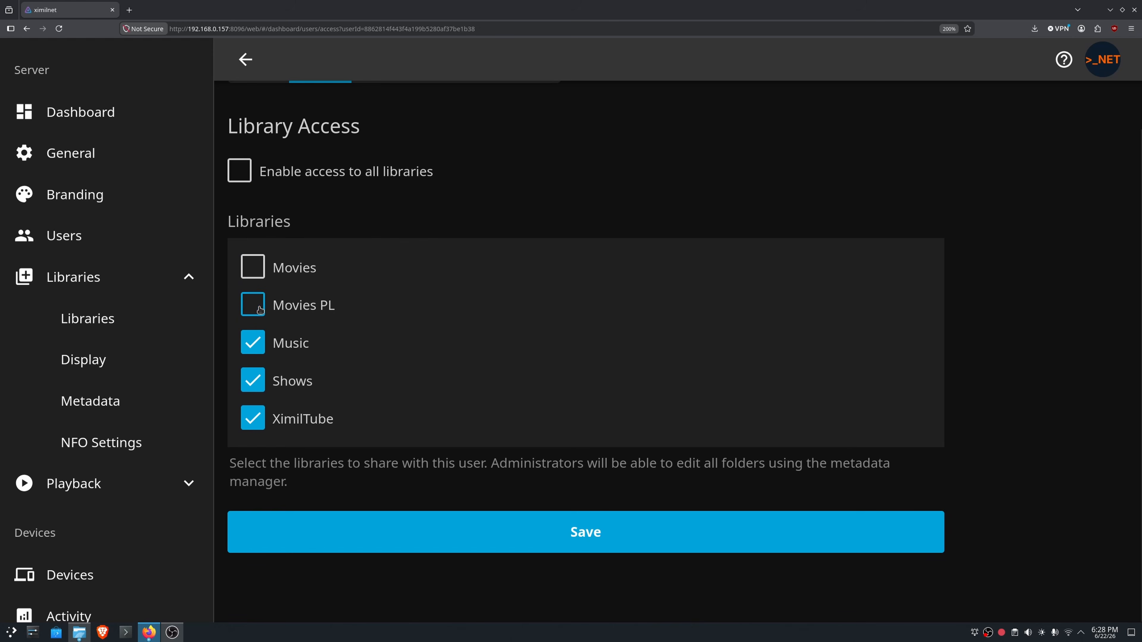
{"action": "left_click", "coordinate": [255, 343]}
{"action": "left_click", "coordinate": [255, 345]}
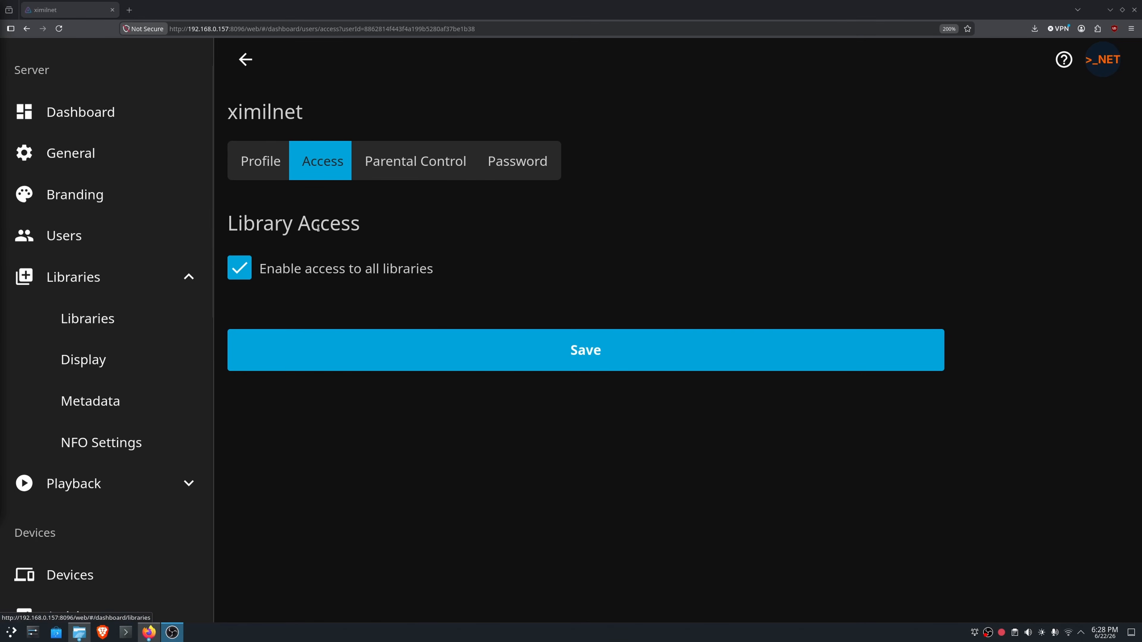
- Open the user's parental control settings and examine the choices for the maximum allowed parental rating
{"action": "left_click", "coordinate": [440, 173]}
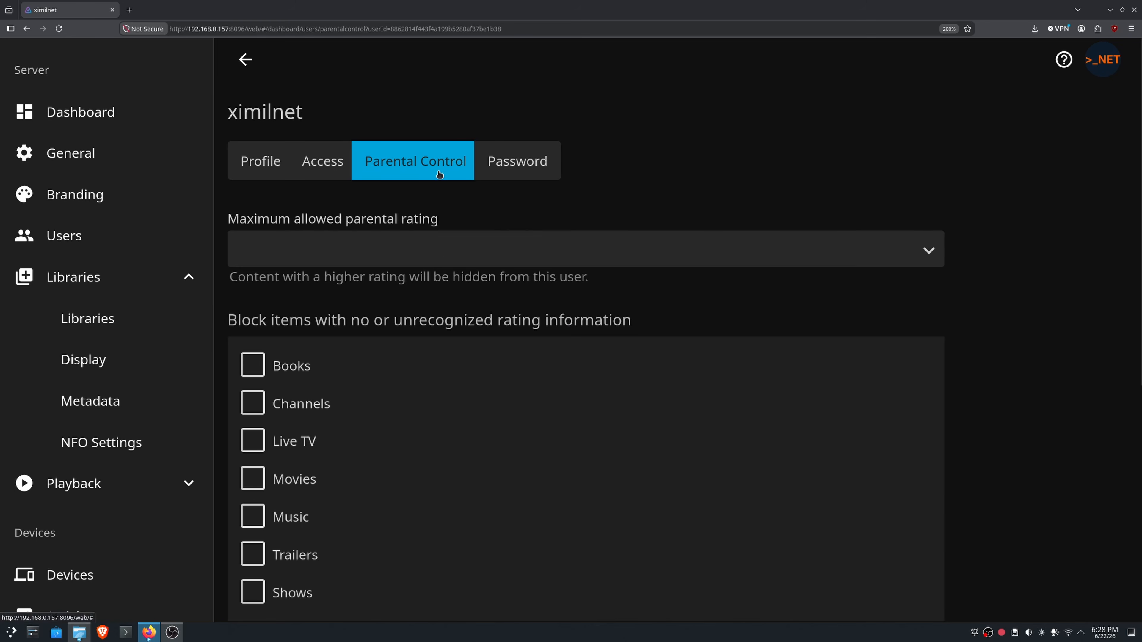
{"action": "scroll", "coordinate": [450, 297], "scroll_direction": "down", "scroll_amount": 3}
{"action": "left_click", "coordinate": [408, 140]}
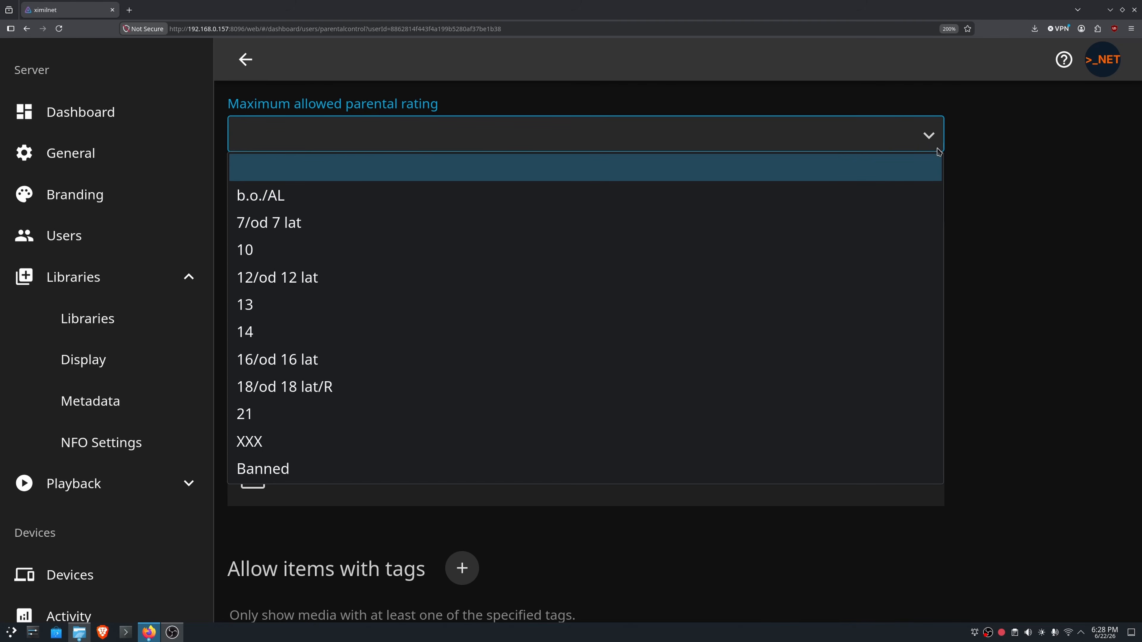
{"action": "left_click", "coordinate": [1018, 153]}
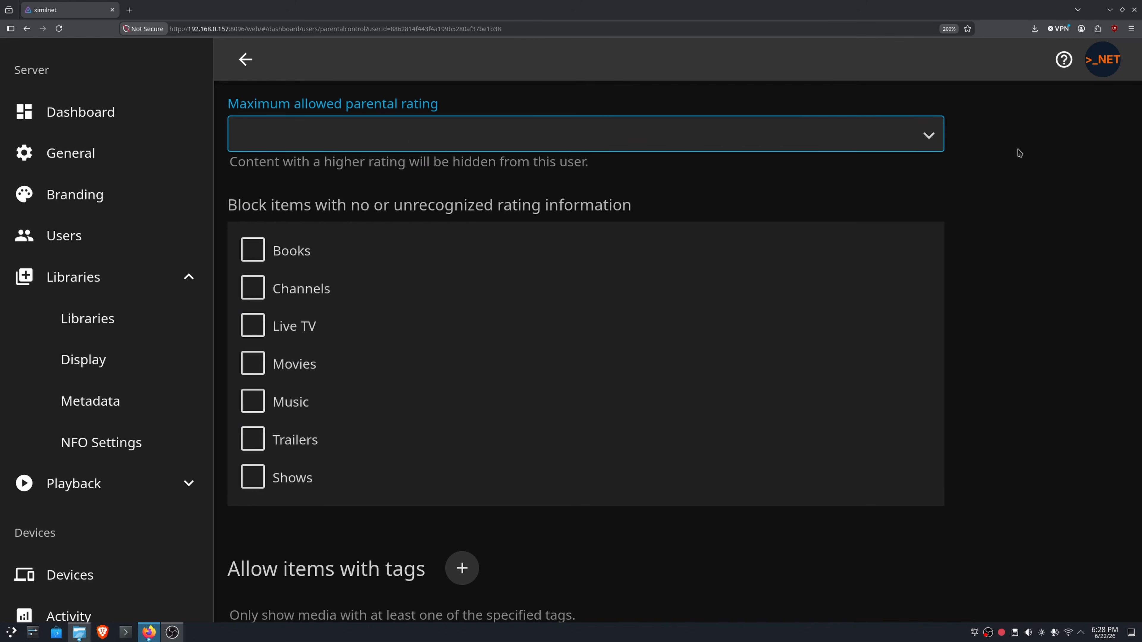
- Try blocking items with no or unrecognized rating for Books, Channels, Live TV and Movies
{"action": "left_click", "coordinate": [251, 251]}
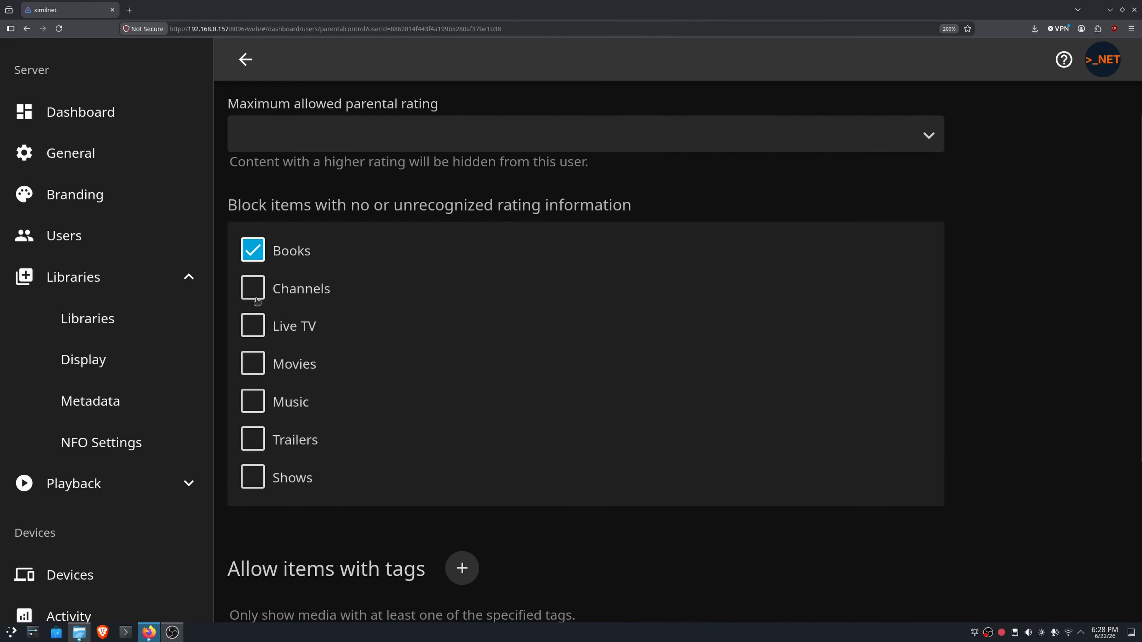
{"action": "left_click", "coordinate": [253, 288]}
{"action": "left_click", "coordinate": [257, 320]}
{"action": "left_click", "coordinate": [255, 291]}
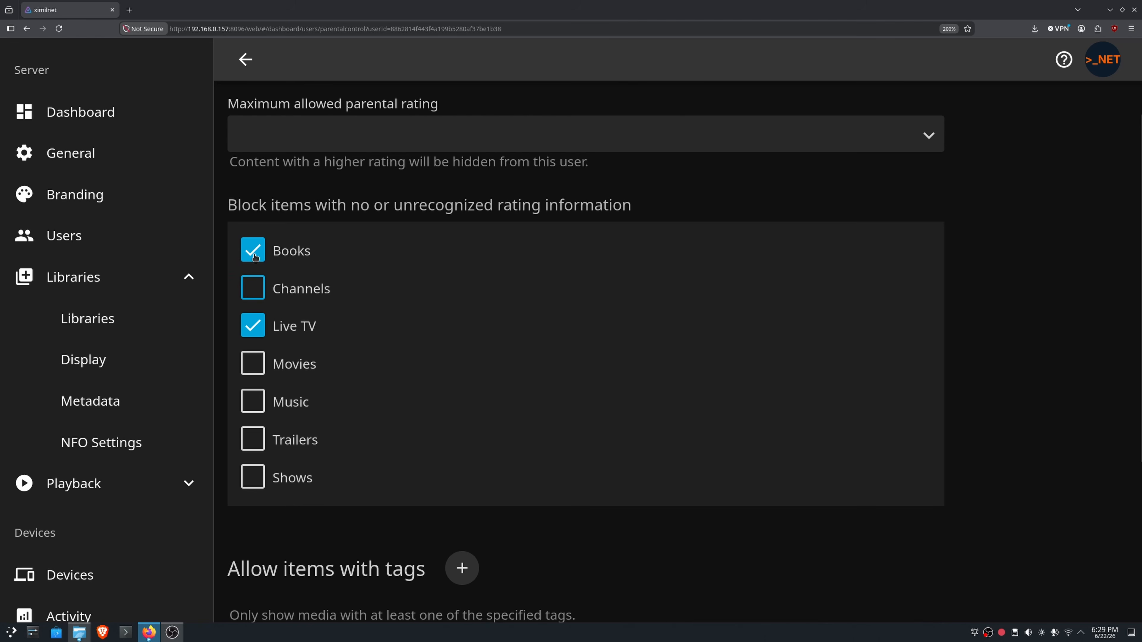
{"action": "left_click", "coordinate": [254, 254]}
{"action": "left_click", "coordinate": [256, 325]}
{"action": "left_click", "coordinate": [259, 372]}
{"action": "left_click", "coordinate": [258, 372]}
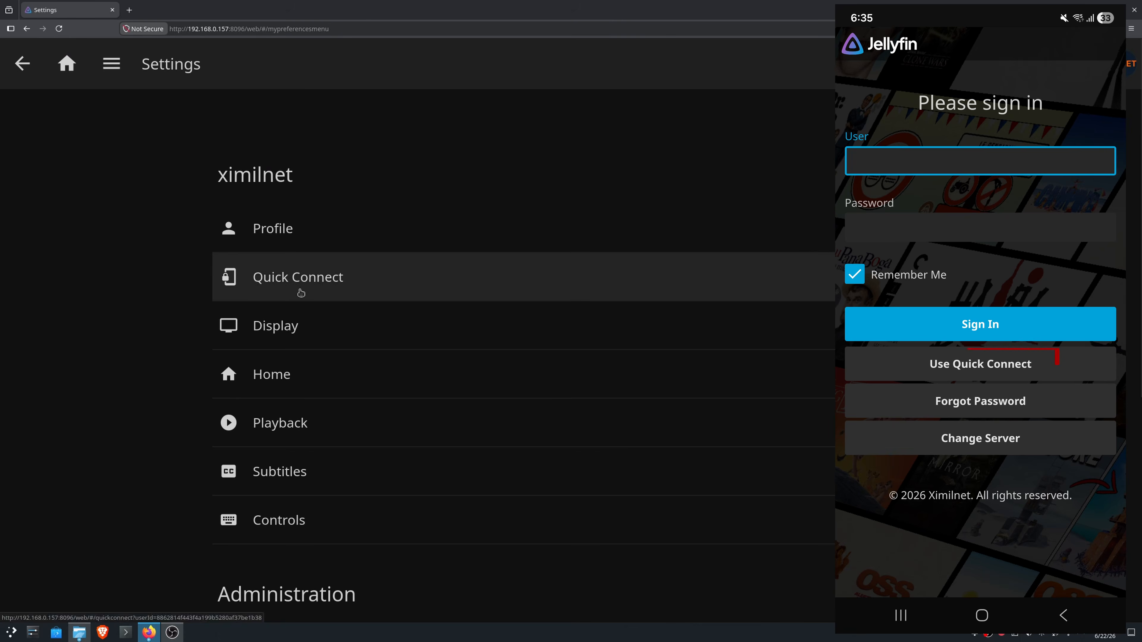
- Open Quick Connect in the account settings, enter the code displayed on the phone, and authorize the device
{"action": "left_click", "coordinate": [300, 289]}
{"action": "left_click", "coordinate": [304, 287]}
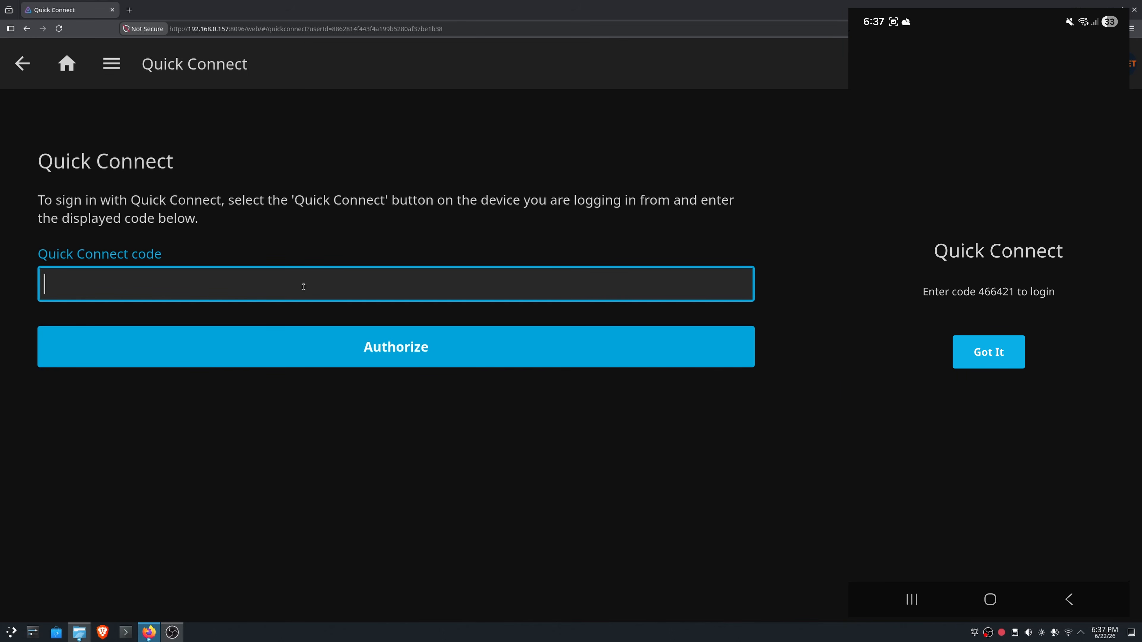
{"action": "type", "text": "466421"}
{"action": "left_click", "coordinate": [471, 362]}
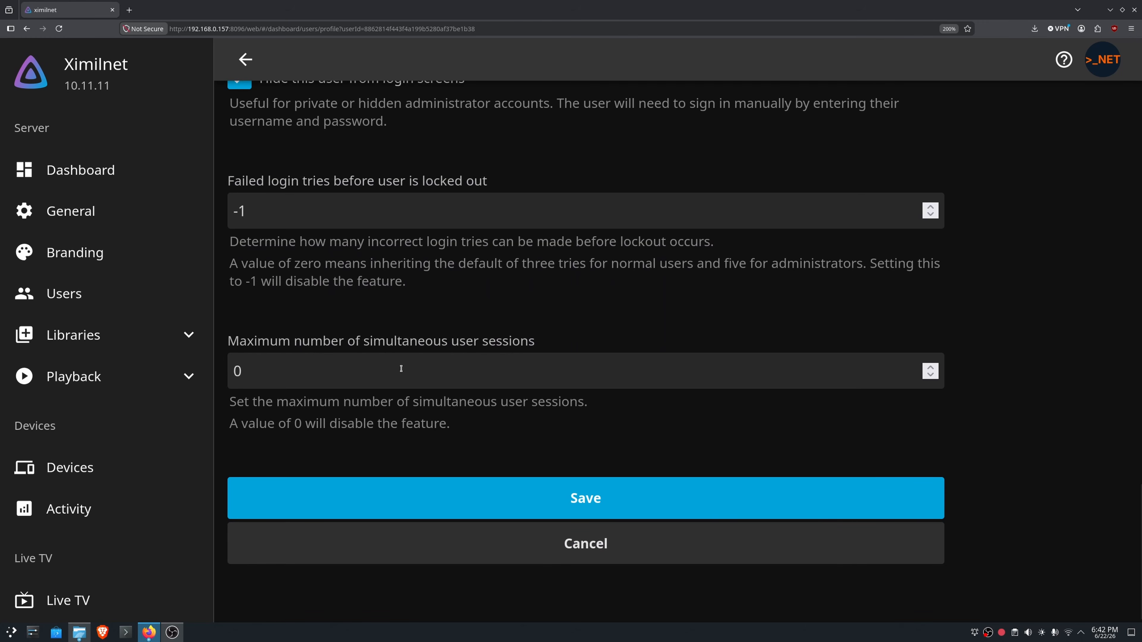
- Try 2, 3 and 4 as the maximum number of simultaneous user sessions, and set it back to 0
{"action": "left_click_drag", "start_coordinate": [479, 371], "coordinate": [220, 372]}
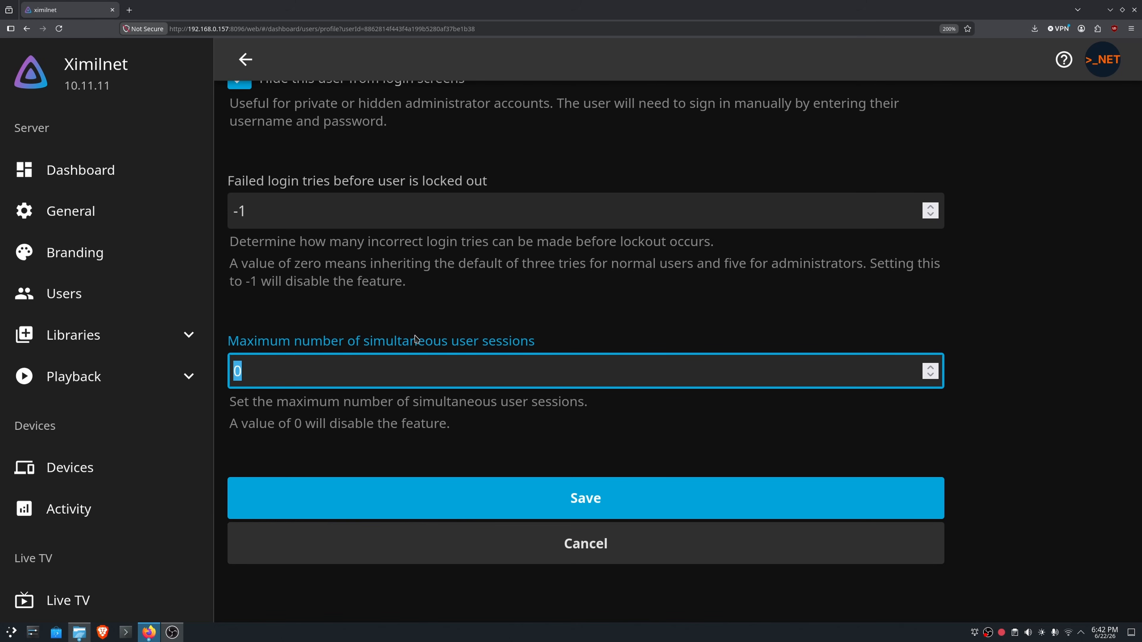
{"action": "type", "text": "2"}
{"action": "key", "text": "BackSpace"}
{"action": "type", "text": "3"}
{"action": "key", "text": "BackSpace"}
{"action": "type", "text": "4"}
{"action": "key", "text": "BackSpace"}
{"action": "type", "text": "0"}
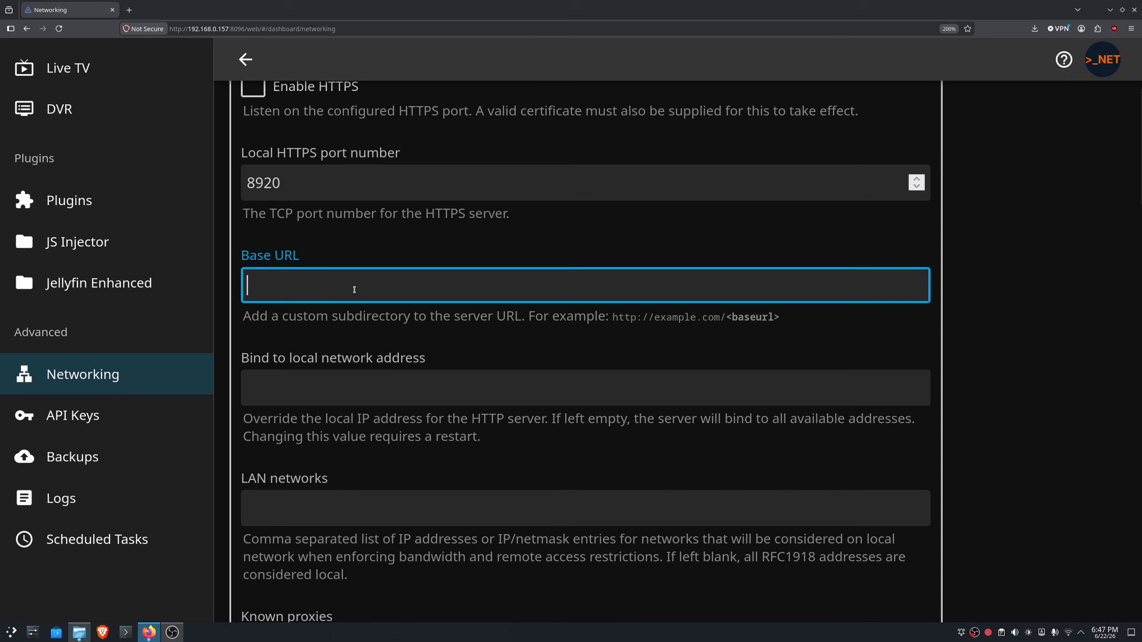
{"action": "type", "text": "http://192.168.0.10/jellyfin    OR  https://media.example.com/jellyfin DONT USE THIS!!!!!"}
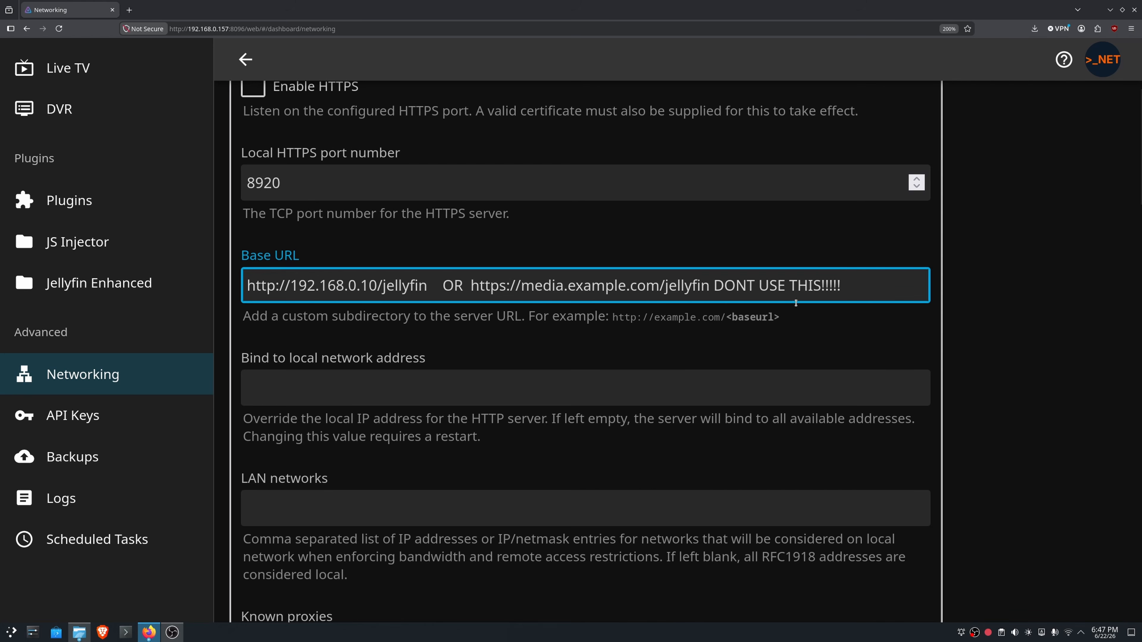
{"action": "left_click_drag", "start_coordinate": [853, 283], "coordinate": [718, 282]}
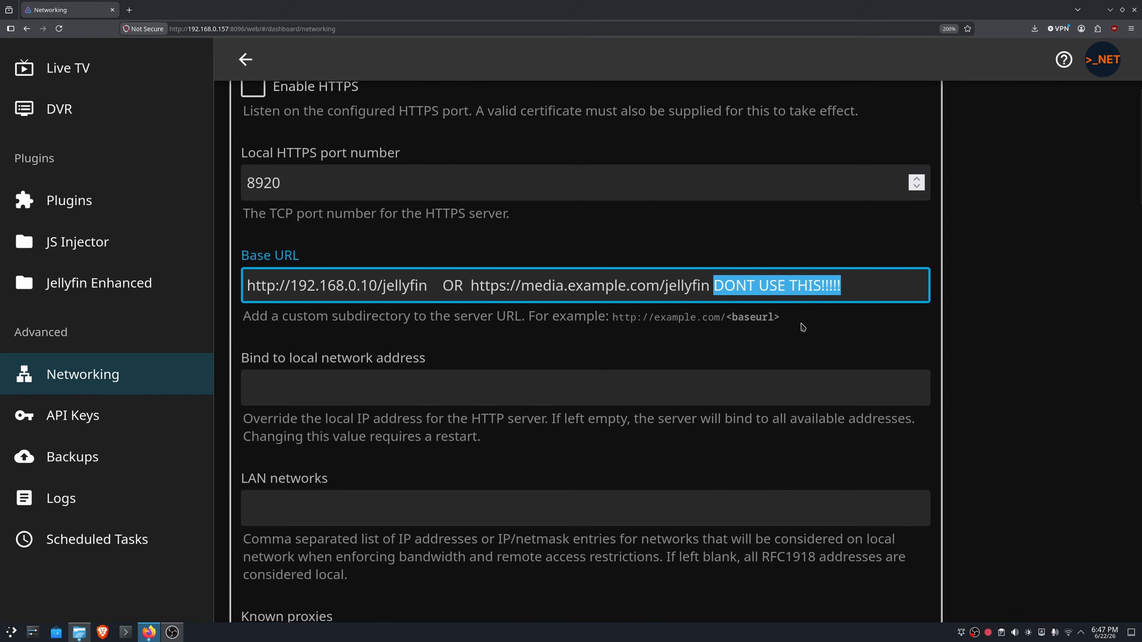
- Enter 192.168.1.100 as the known proxy in the networking settings
{"action": "left_click", "coordinate": [844, 290]}
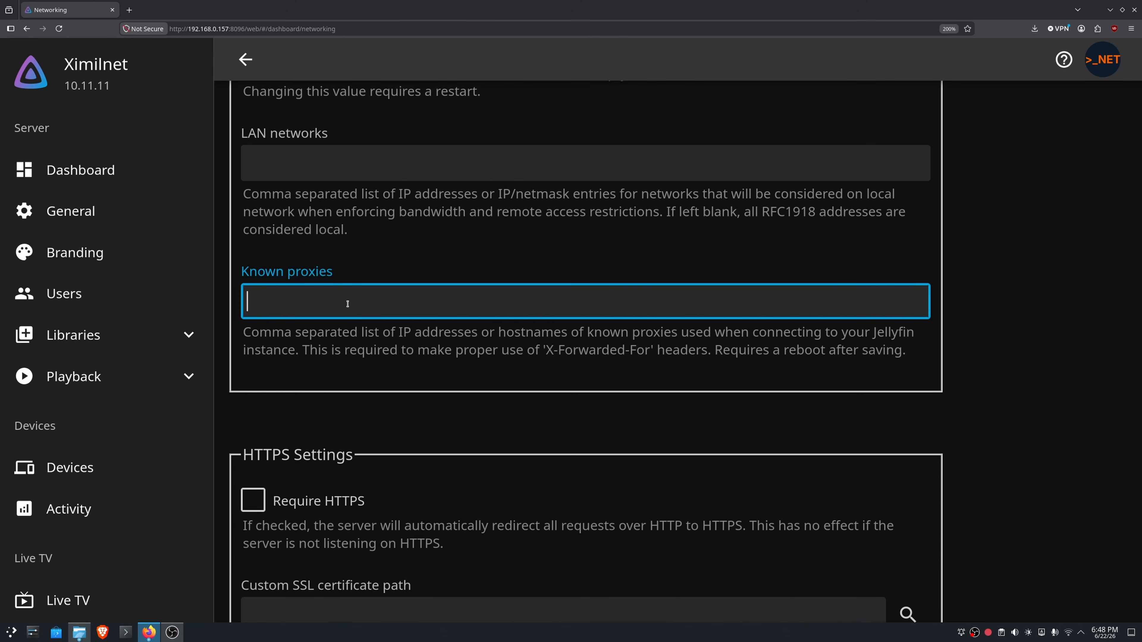
{"action": "type", "text": "192.168.1.11"}
{"action": "key", "text": "BackSpace"}
{"action": "type", "text": "00"}
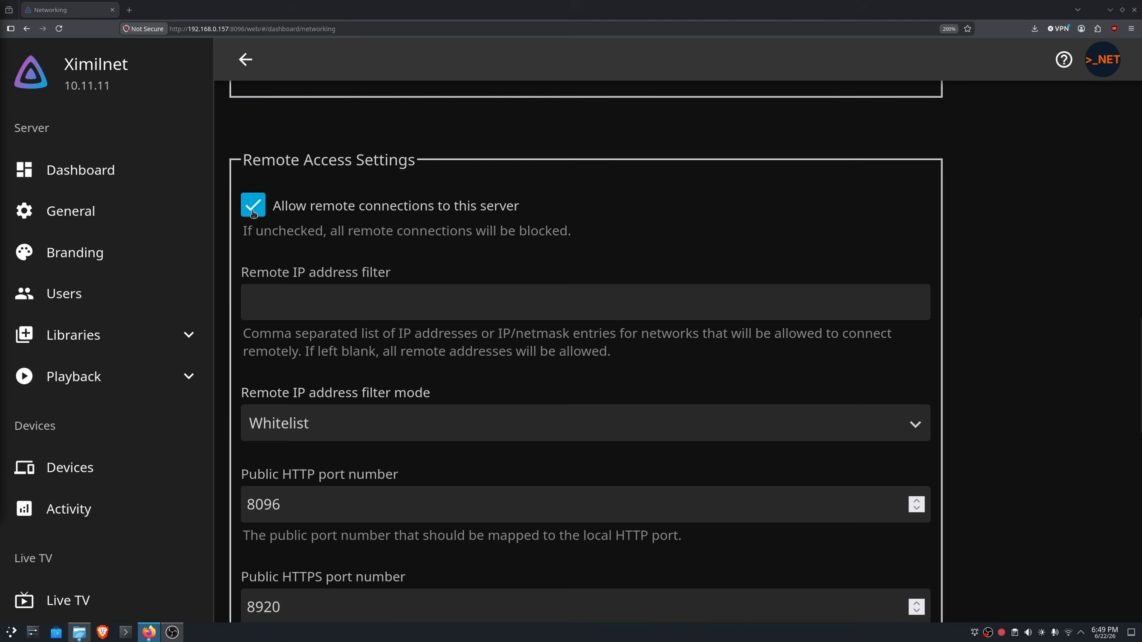
- Toggle the option allowing remote connections to this server off and back on, leaving it enabled
{"action": "left_click", "coordinate": [253, 207]}
{"action": "left_click", "coordinate": [253, 207]}
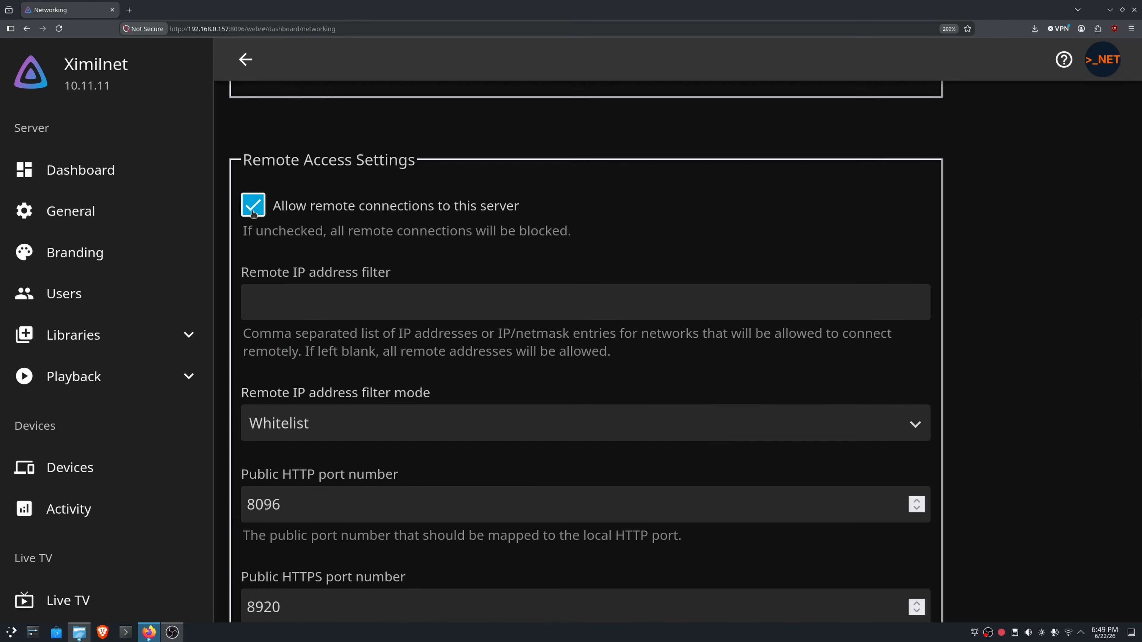
{"action": "left_click", "coordinate": [253, 211]}
{"action": "left_click", "coordinate": [253, 212]}
{"action": "scroll", "coordinate": [253, 213], "scroll_direction": "down", "scroll_amount": 2}
{"action": "scroll", "coordinate": [253, 212], "scroll_direction": "up", "scroll_amount": 3}
{"action": "scroll", "coordinate": [253, 213], "scroll_direction": "down", "scroll_amount": 3}
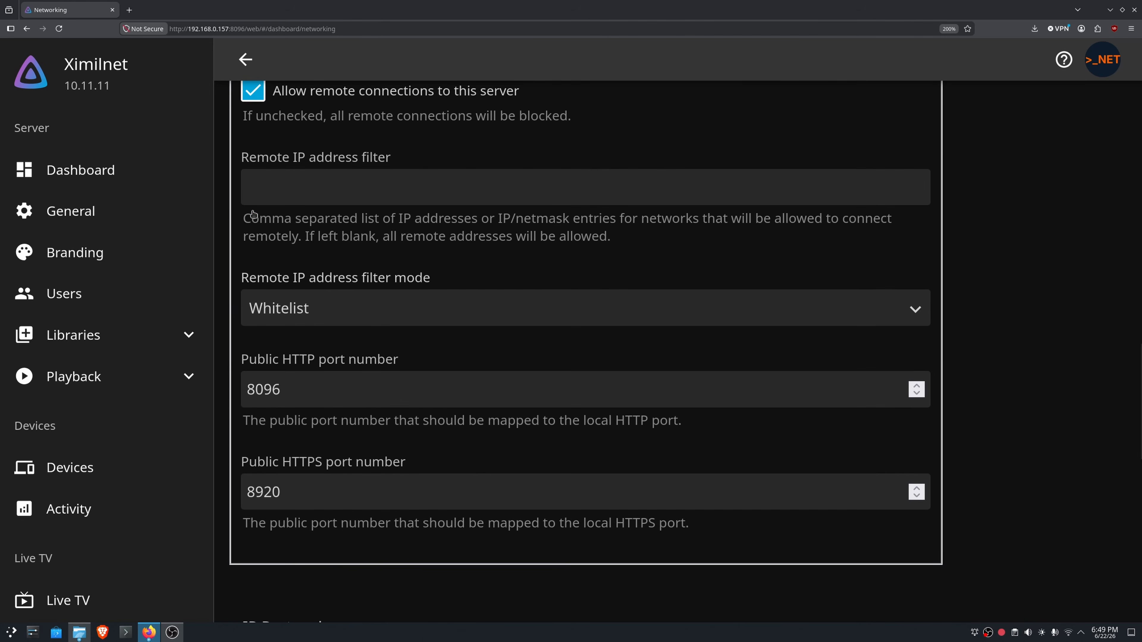
- Highlight the public HTTP port number and the public HTTPS port number in the remote access settings
{"action": "double_click", "coordinate": [331, 388]}
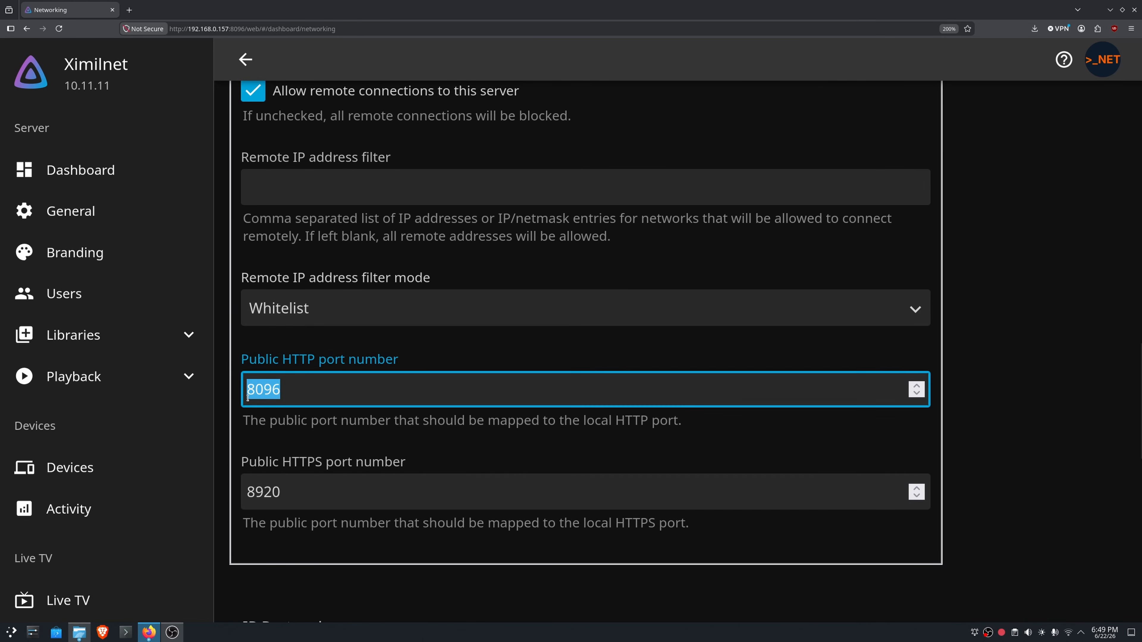
{"action": "double_click", "coordinate": [303, 488]}
{"action": "left_click", "coordinate": [543, 297]}
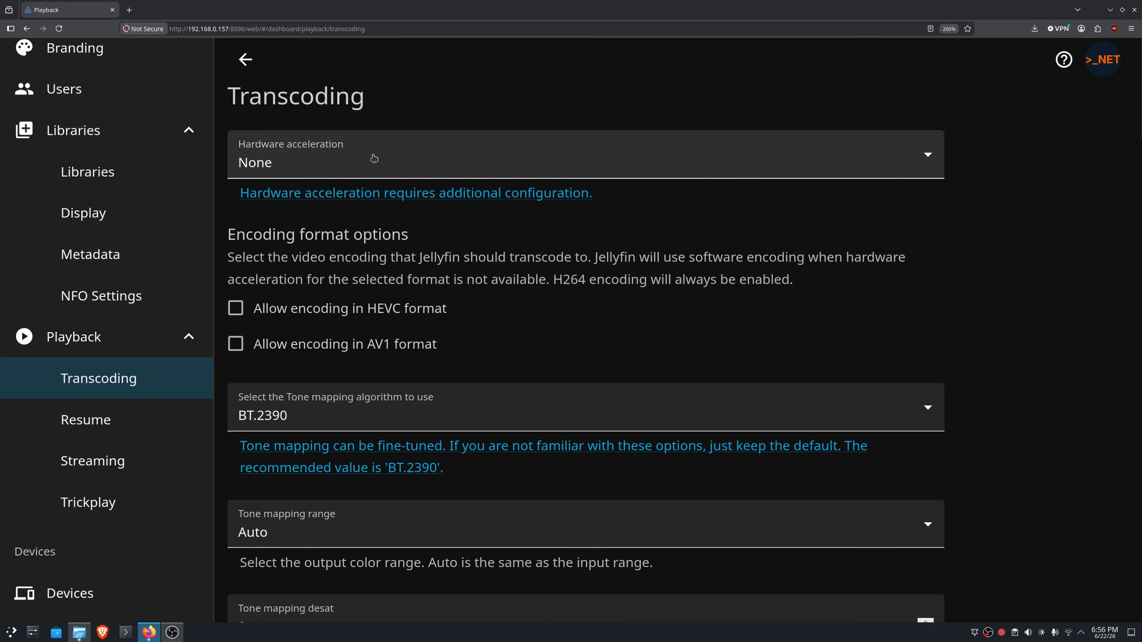
- Review the available hardware acceleration methods in the transcoding settings
{"action": "left_click", "coordinate": [374, 158]}
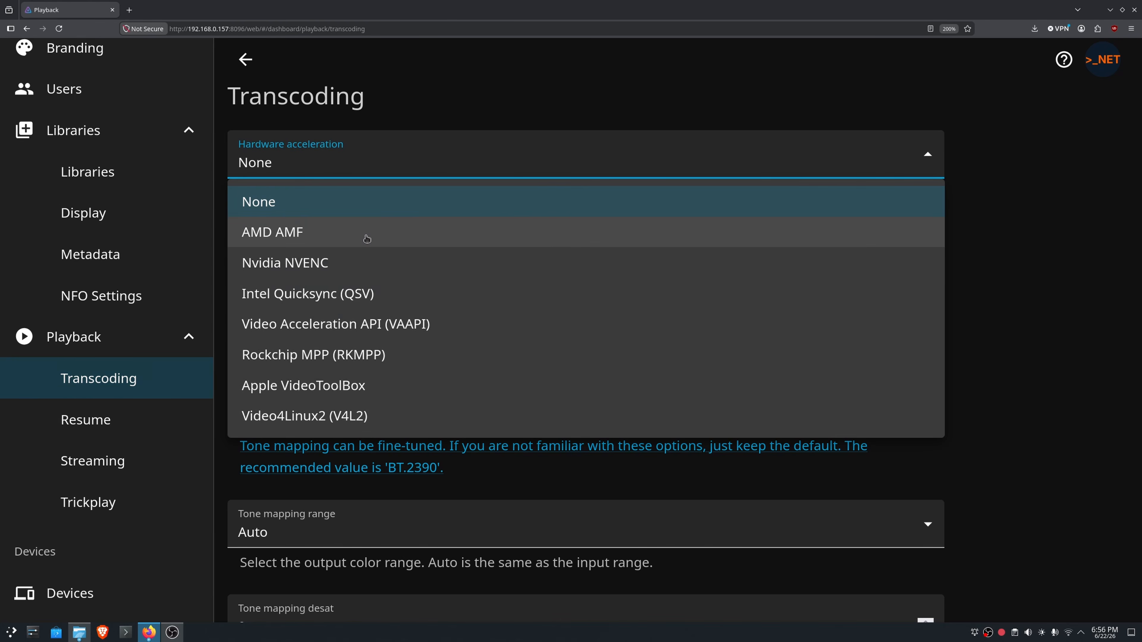
{"action": "left_click", "coordinate": [375, 161]}
{"action": "left_click", "coordinate": [371, 158]}
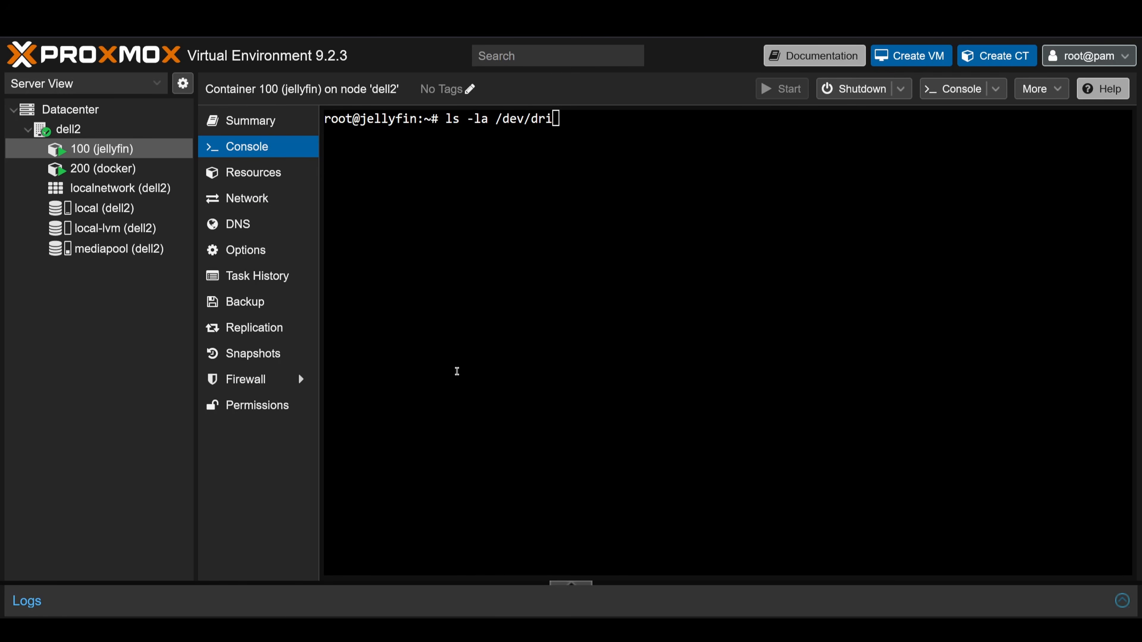
- In the Proxmox console of the jellyfin container, run ls -la /dev/dri to list the graphics devices
{"action": "left_click", "coordinate": [439, 370]}
{"action": "key", "text": "Return"}
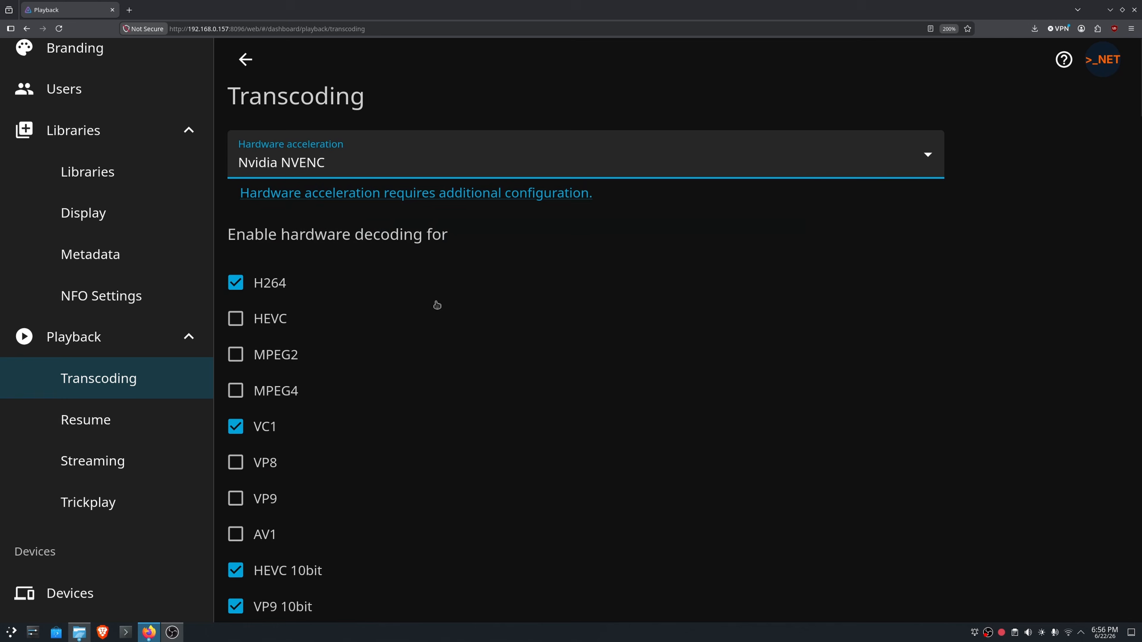
- Try enabling hardware decoding for HEVC and MPEG2, and turn both off again
{"action": "scroll", "coordinate": [436, 304], "scroll_direction": "down", "scroll_amount": 3}
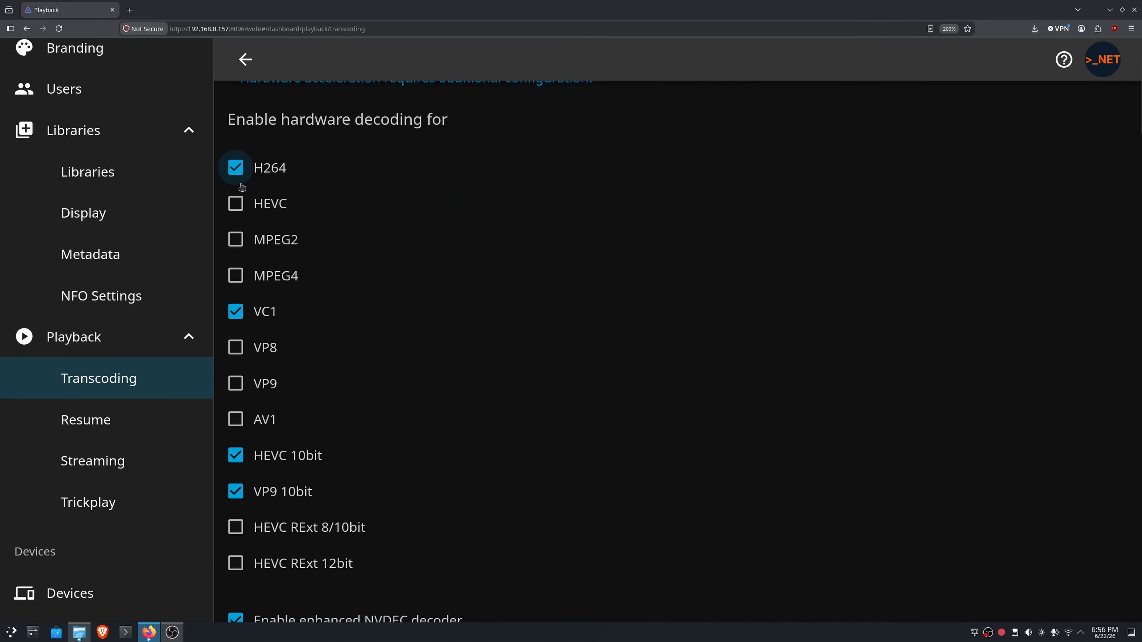
{"action": "left_click", "coordinate": [235, 205]}
{"action": "left_click", "coordinate": [236, 237]}
{"action": "left_click", "coordinate": [236, 237]}
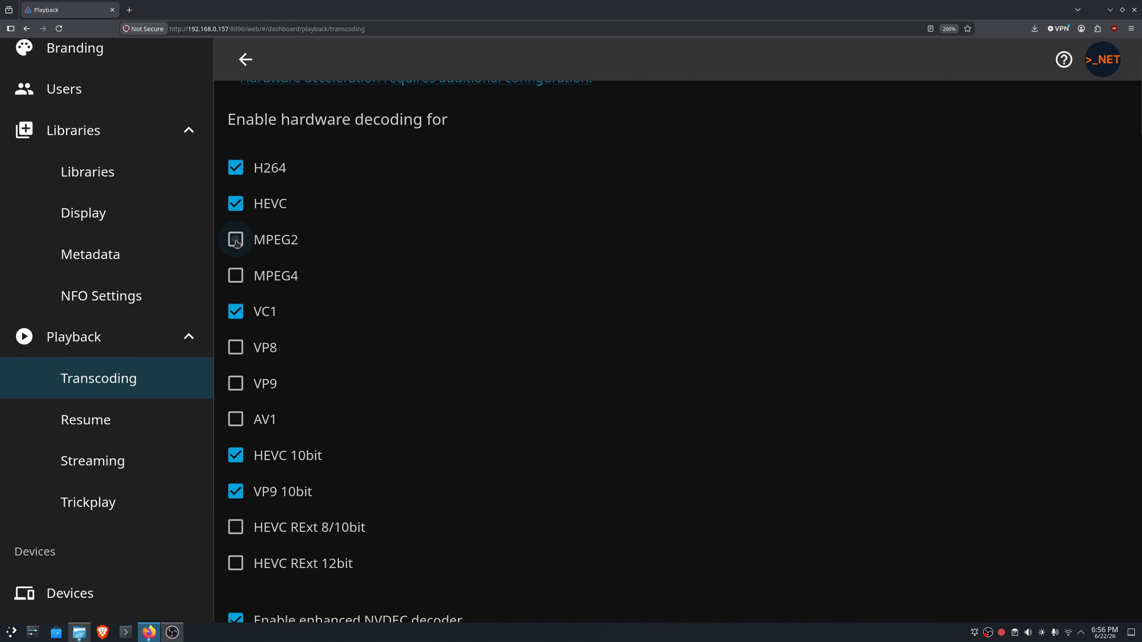
{"action": "left_click", "coordinate": [235, 205]}
{"action": "scroll", "coordinate": [379, 294], "scroll_direction": "down", "scroll_amount": 2}
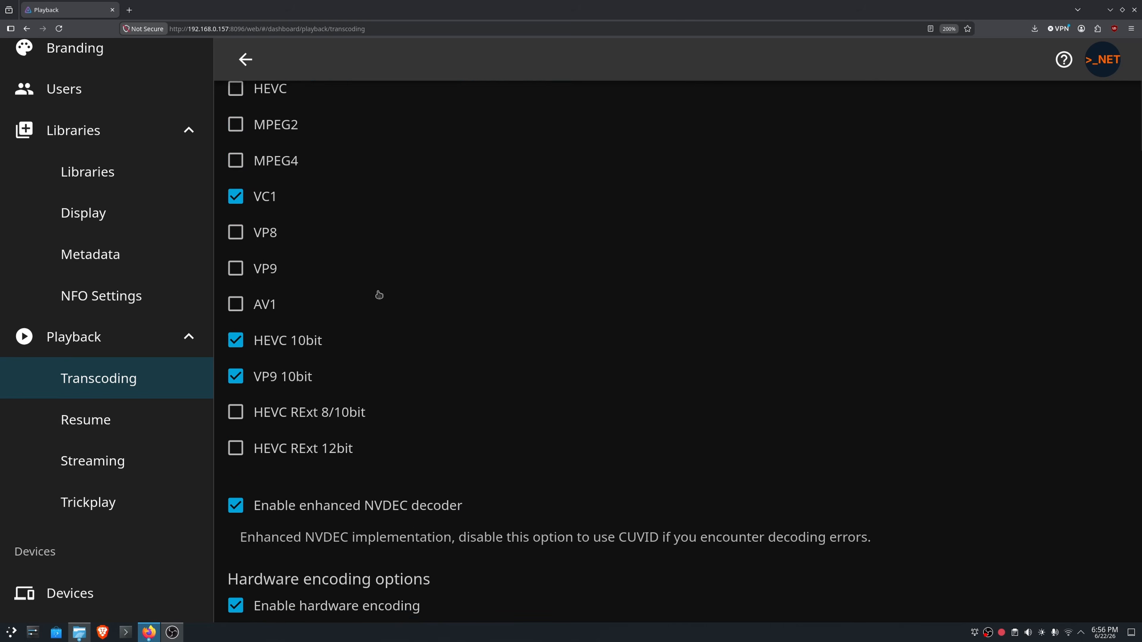
{"action": "scroll", "coordinate": [379, 294], "scroll_direction": "up", "scroll_amount": 4}
{"action": "scroll", "coordinate": [431, 301], "scroll_direction": "down", "scroll_amount": 2}
- Toggle H264 hardware decoding off and on, and try the HEVC and MPEG2 options once more before clearing them
{"action": "left_click", "coordinate": [237, 168]}
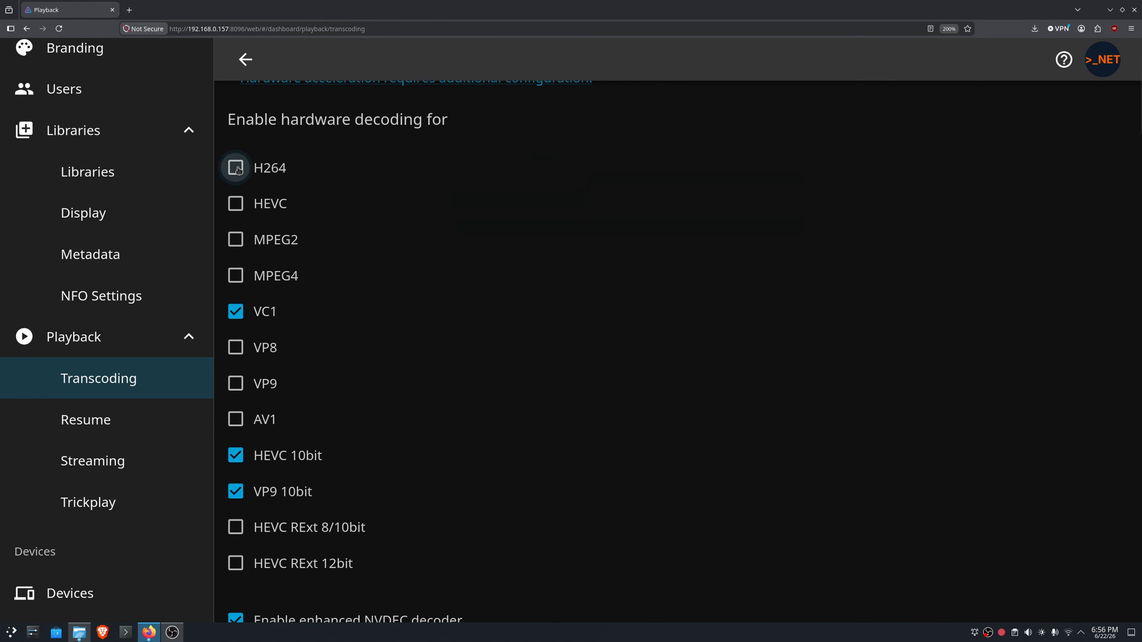
{"action": "left_click", "coordinate": [236, 168]}
{"action": "left_click", "coordinate": [237, 206]}
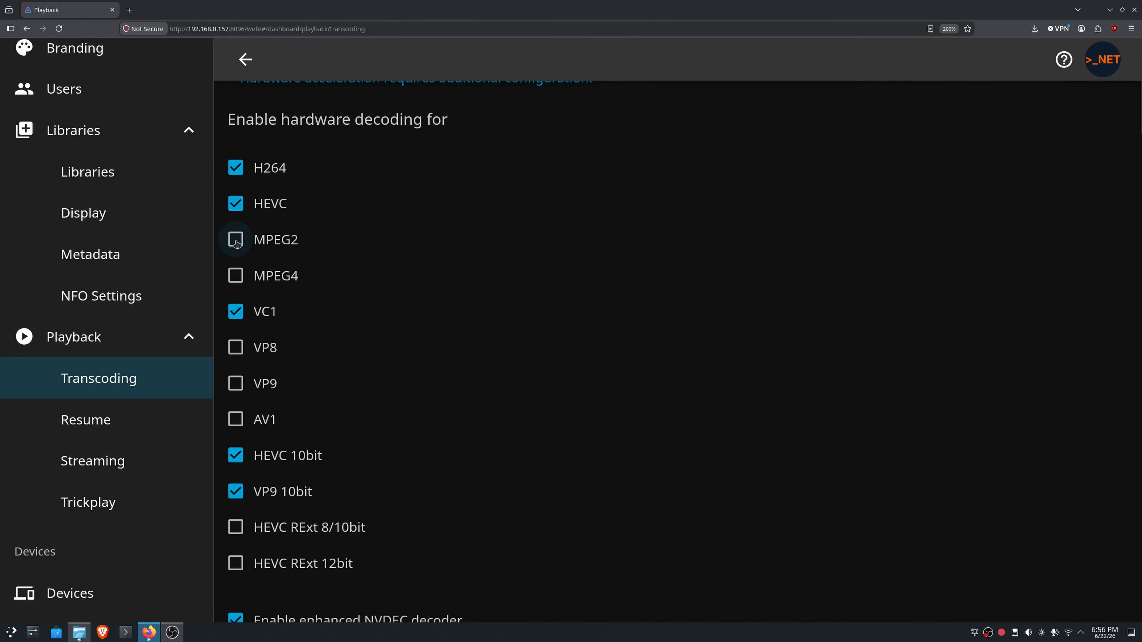
{"action": "left_click", "coordinate": [236, 239]}
{"action": "left_click", "coordinate": [236, 238]}
{"action": "left_click", "coordinate": [245, 211]}
{"action": "scroll", "coordinate": [247, 213], "scroll_direction": "down", "scroll_amount": 10}
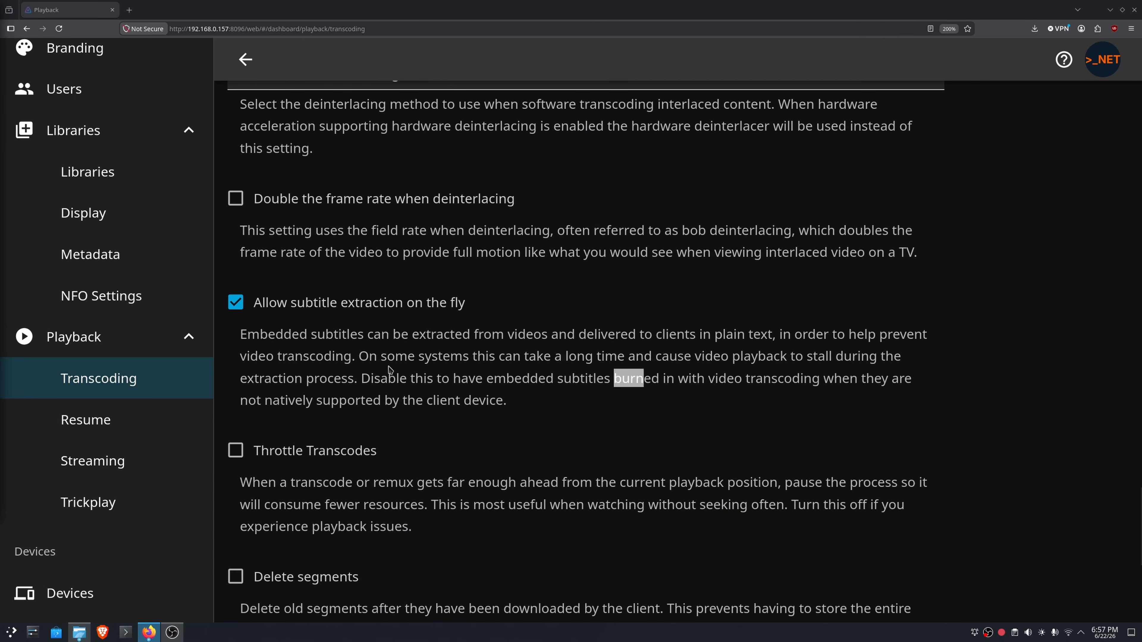
- Highlight the on-the-fly subtitle extraction text and the Throttle Transcodes description, and toggle Throttle Transcodes
{"action": "left_click_drag", "start_coordinate": [254, 302], "coordinate": [552, 410]}
{"action": "left_click", "coordinate": [552, 409]}
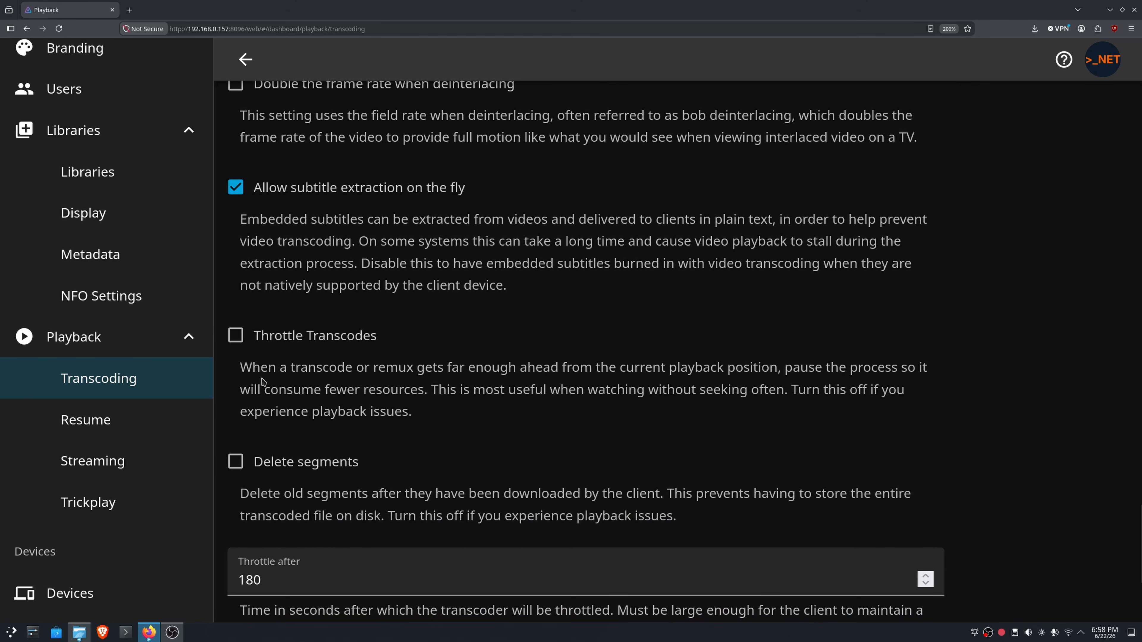
{"action": "left_click_drag", "start_coordinate": [241, 368], "coordinate": [414, 416]}
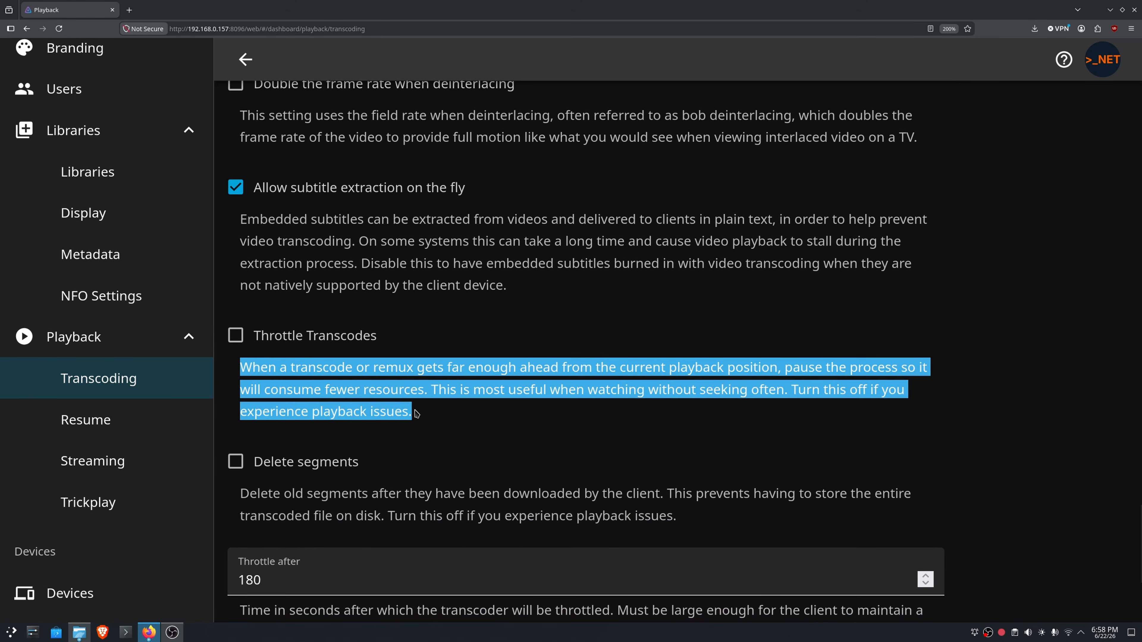
{"action": "left_click", "coordinate": [425, 416]}
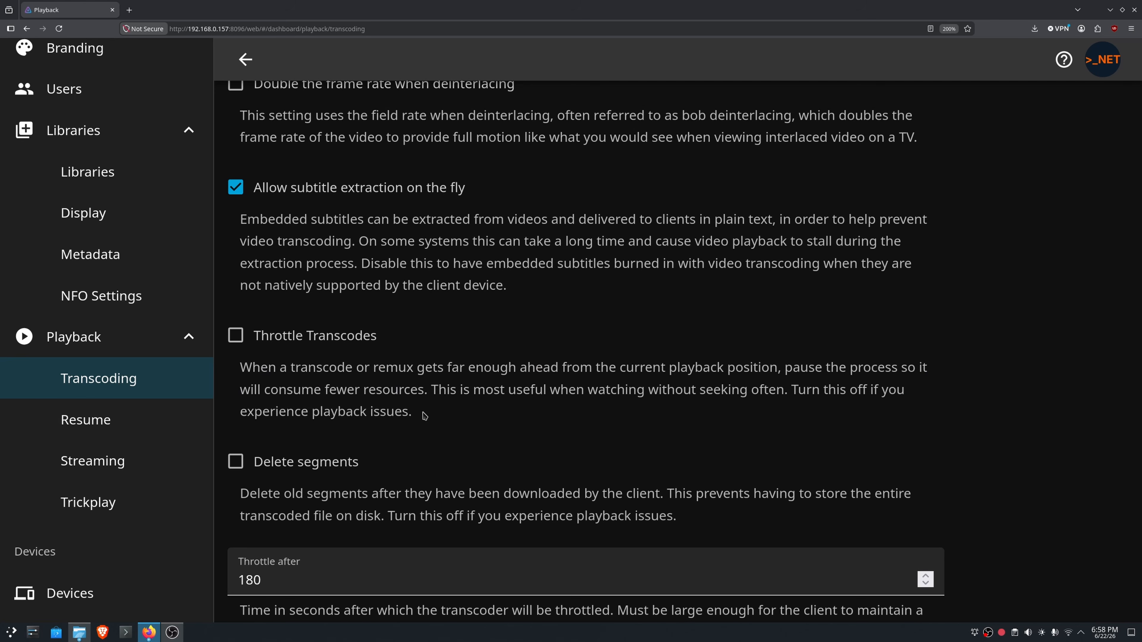
{"action": "left_click", "coordinate": [247, 346]}
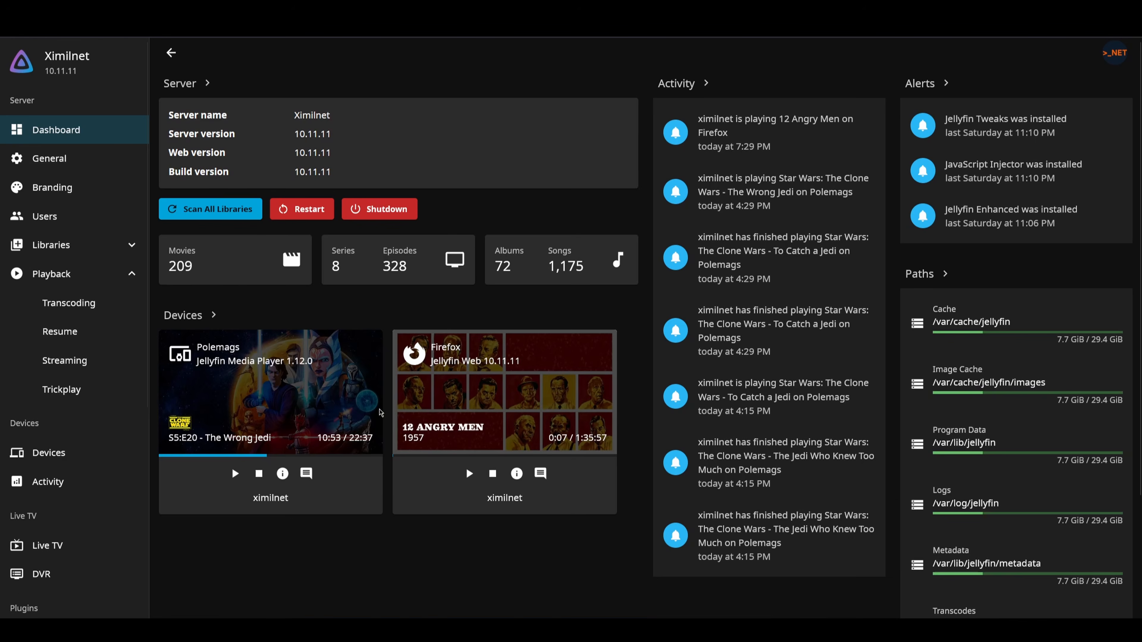
- View the playback information of the Jellyfin Media Player session and of the Firefox session on the dashboard
{"action": "left_click", "coordinate": [282, 473]}
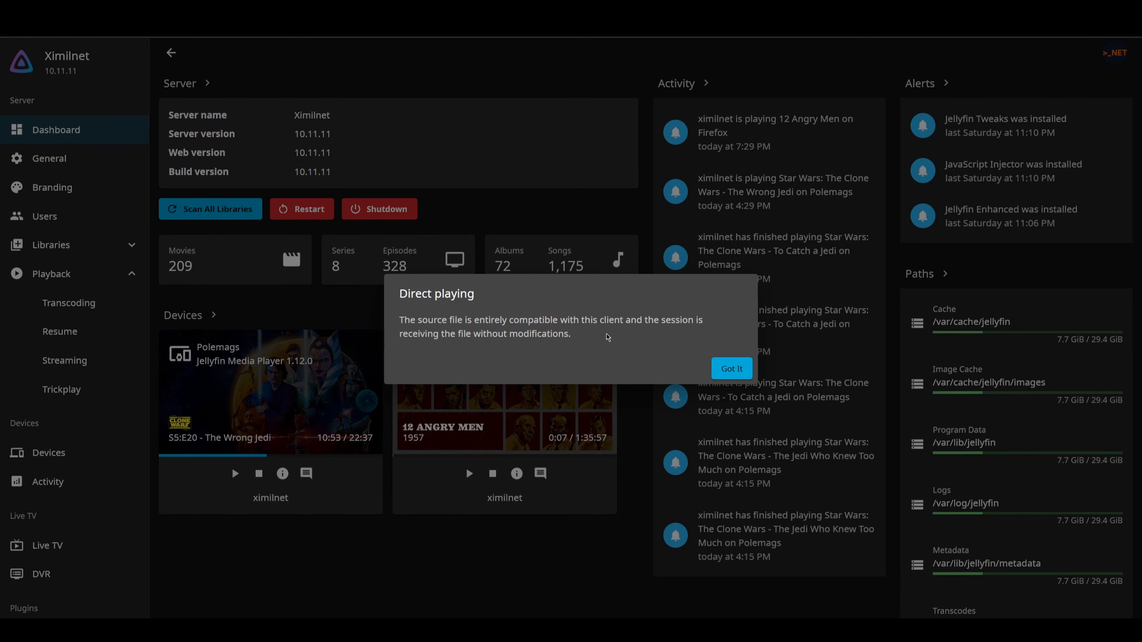
{"action": "left_click", "coordinate": [725, 371]}
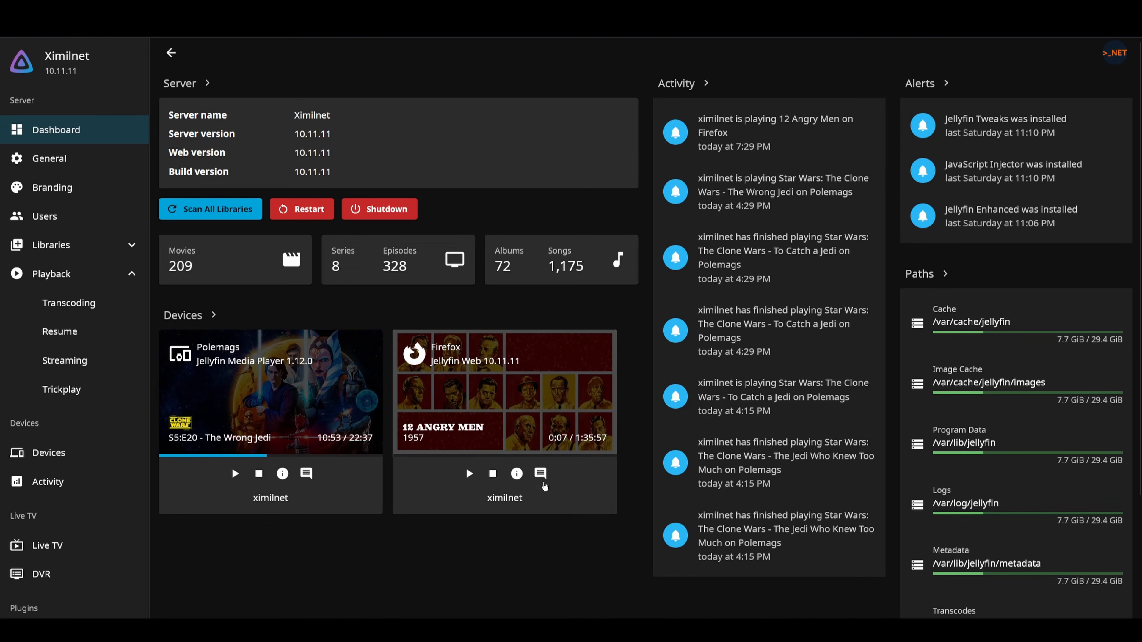
{"action": "left_click", "coordinate": [516, 474]}
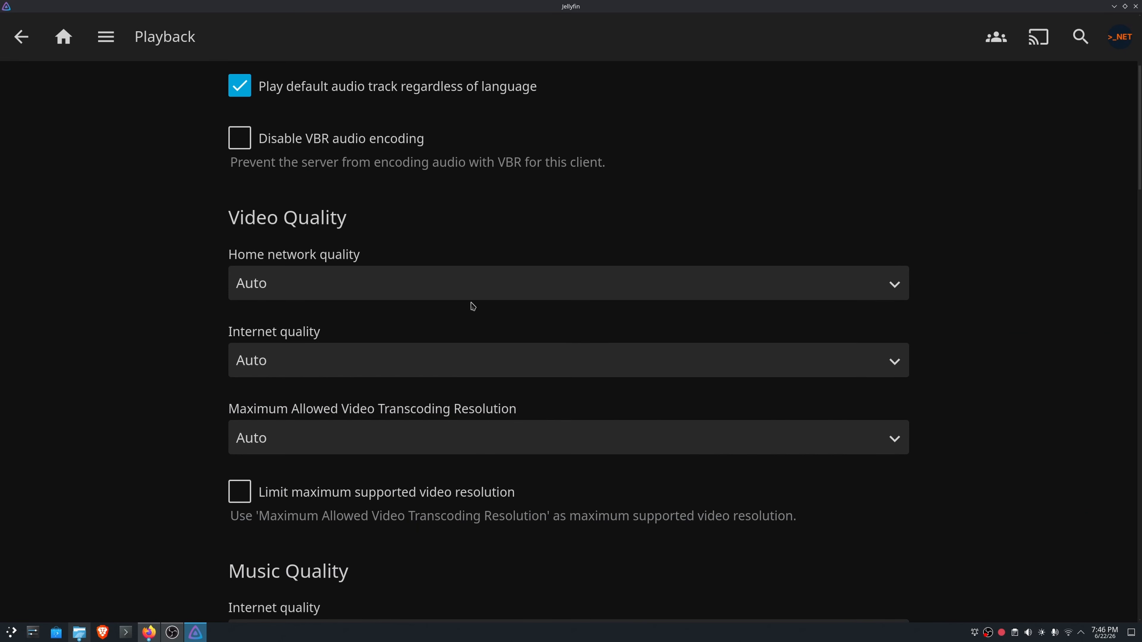
- In the Jellyfin desktop client's playback settings, review the home network video quality choices and leave Auto selected
{"action": "left_click", "coordinate": [473, 296]}
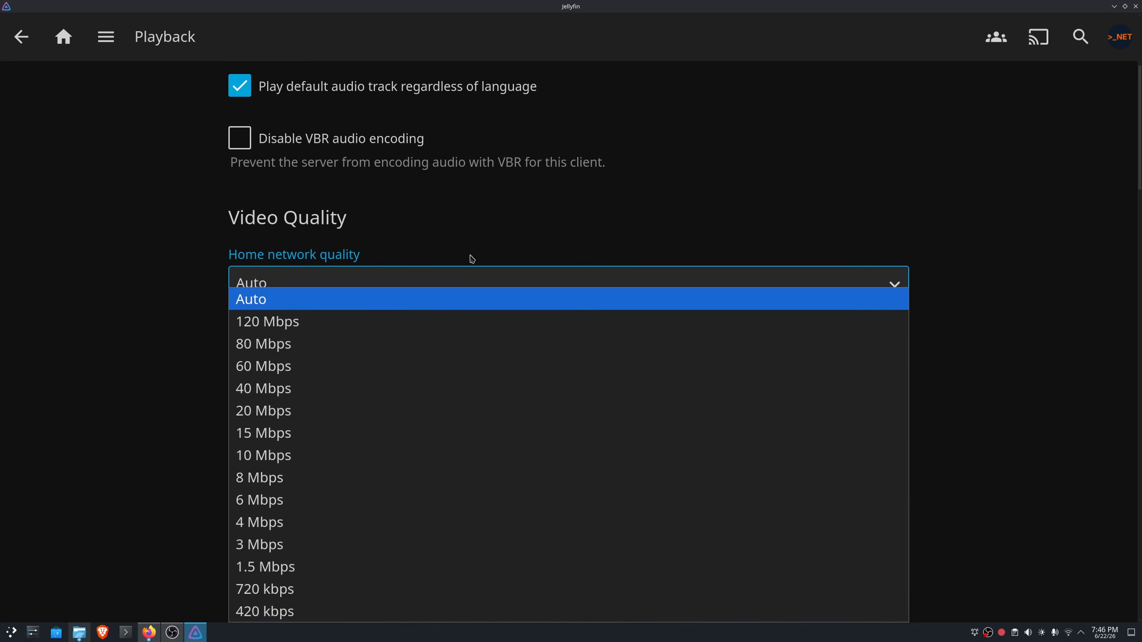
{"action": "left_click", "coordinate": [467, 282]}
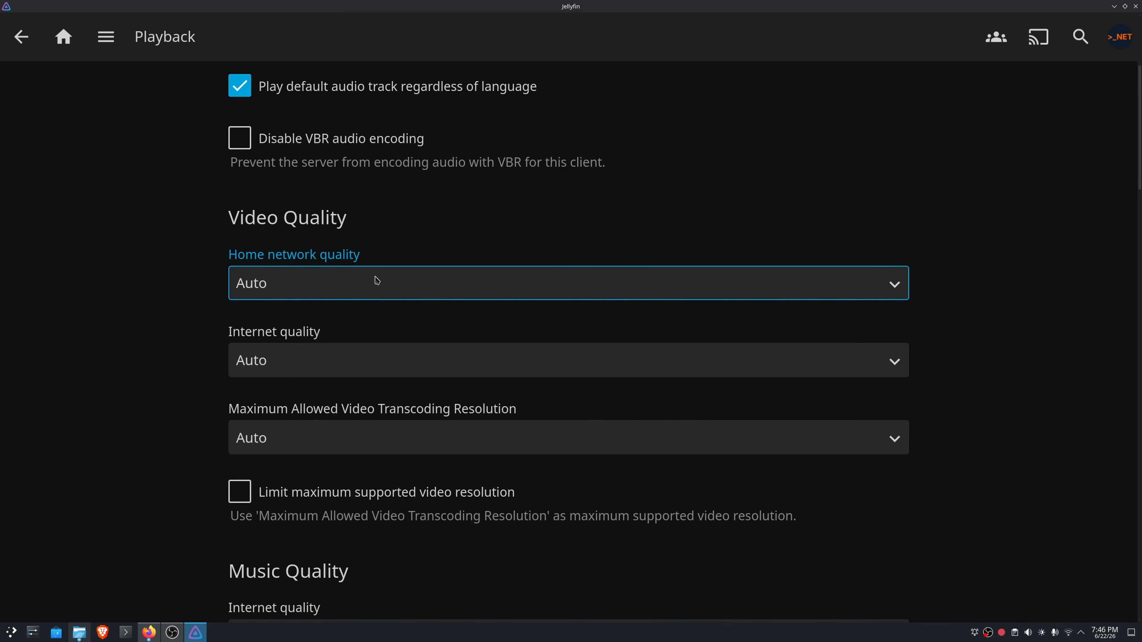
{"action": "scroll", "coordinate": [194, 307], "scroll_direction": "down", "scroll_amount": 3}
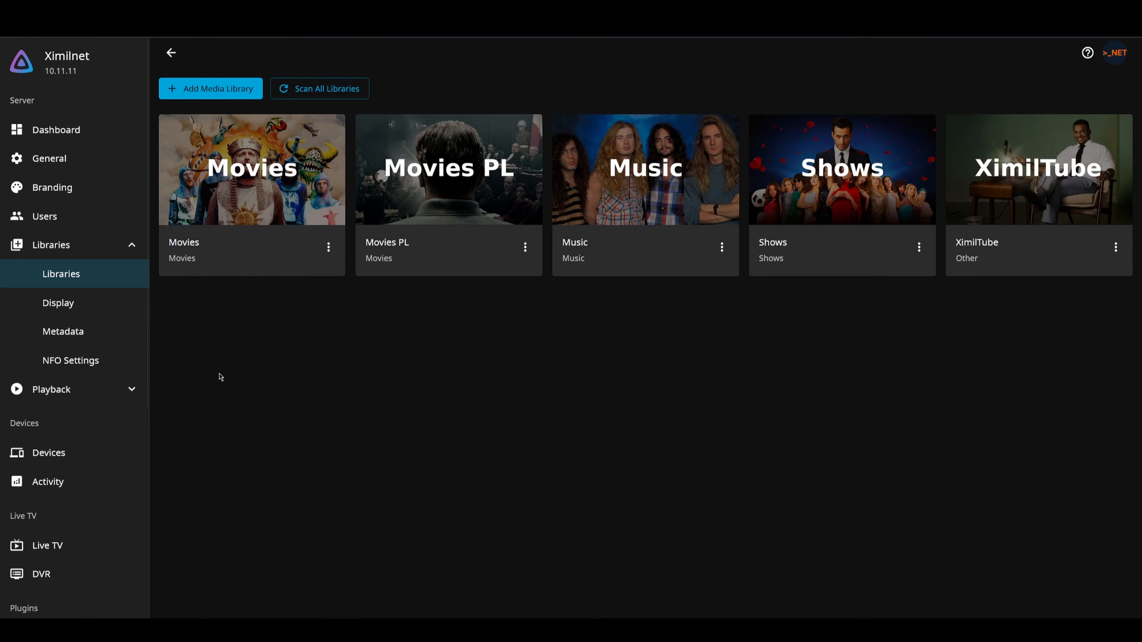
- Open the options of the Movies library and choose one of its entries
{"action": "left_click", "coordinate": [328, 247]}
{"action": "left_click", "coordinate": [369, 296]}
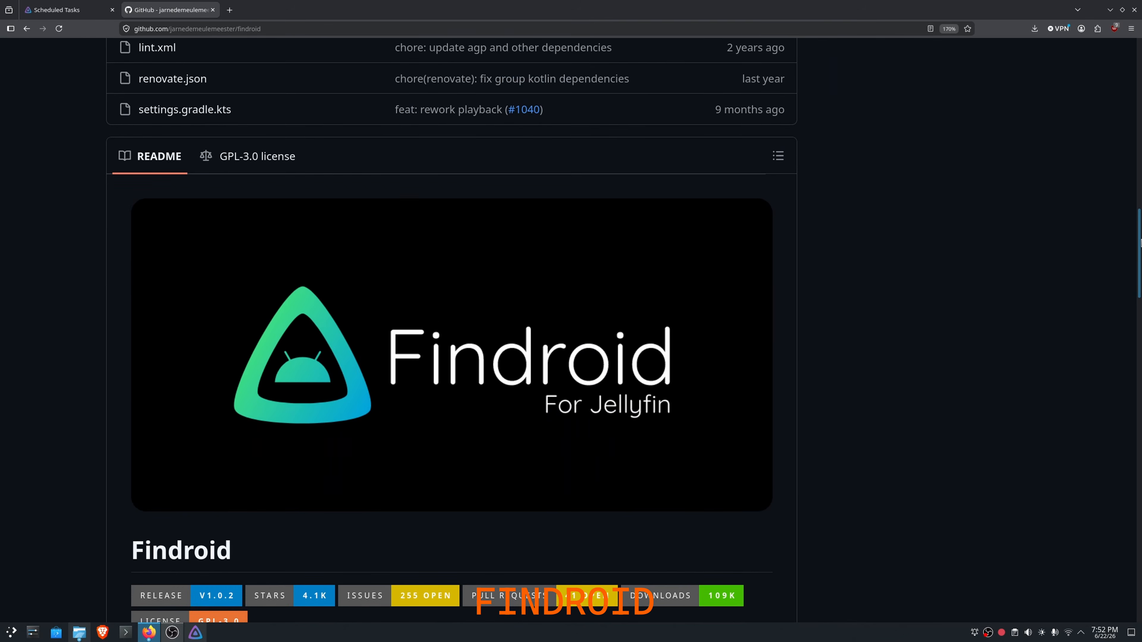
- Read through the Findroid README on GitHub, including its screenshots and feature list
{"action": "scroll", "coordinate": [1128, 286], "scroll_direction": "down", "scroll_amount": 5}
{"action": "scroll", "coordinate": [1128, 287], "scroll_direction": "down", "scroll_amount": 5}
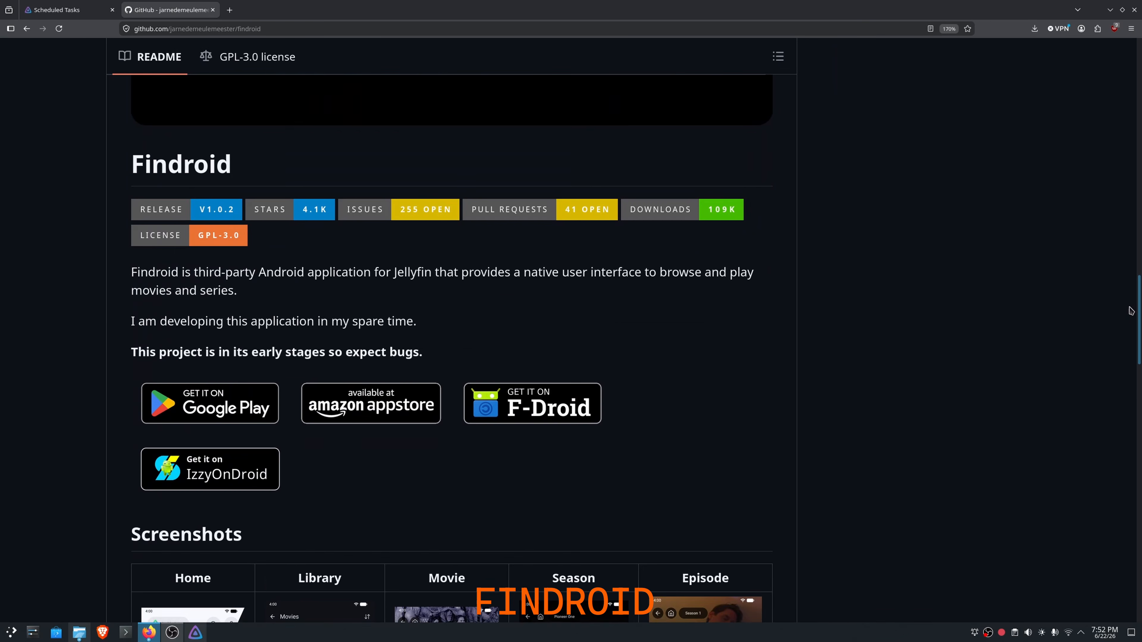
{"action": "scroll", "coordinate": [1126, 336], "scroll_direction": "down", "scroll_amount": 5}
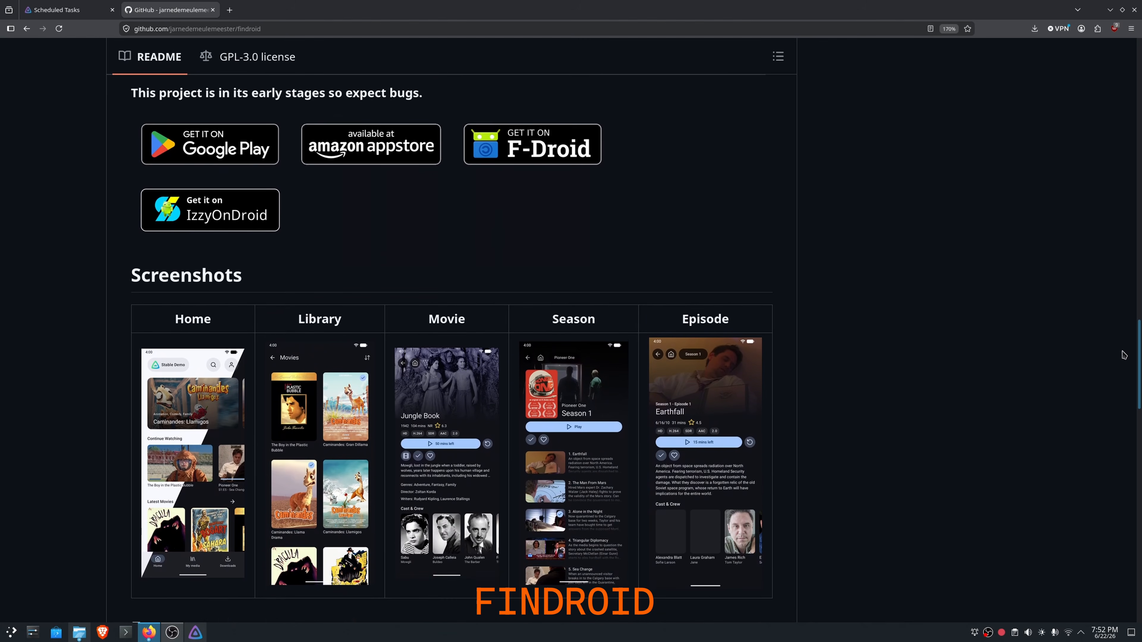
{"action": "scroll", "coordinate": [1120, 376], "scroll_direction": "down", "scroll_amount": 7}
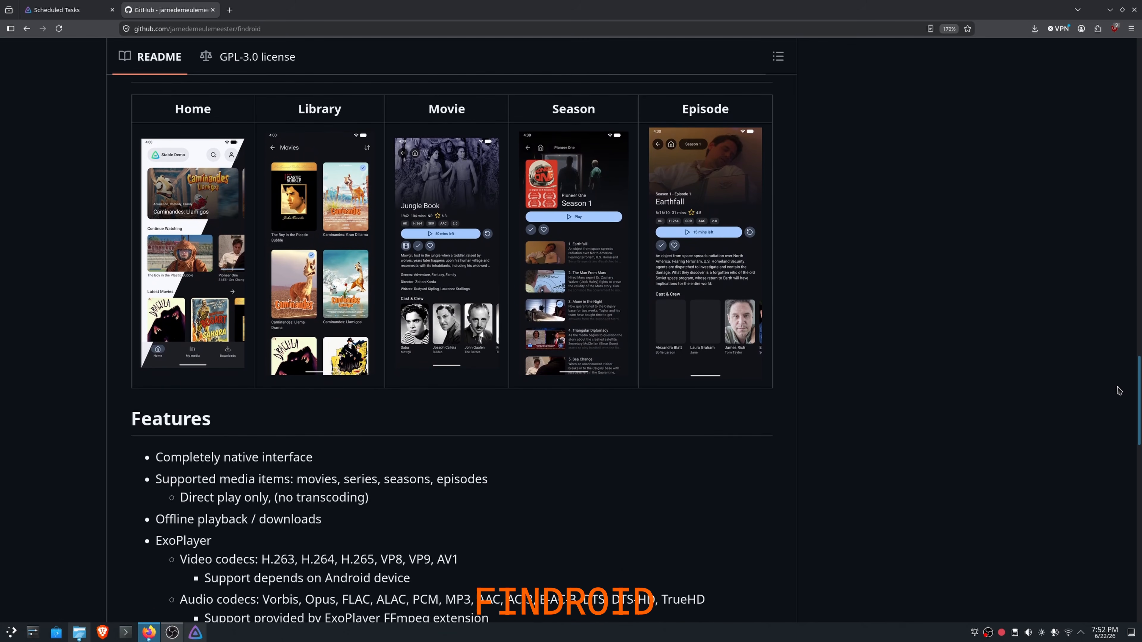
{"action": "scroll", "coordinate": [1118, 432], "scroll_direction": "down", "scroll_amount": 2}
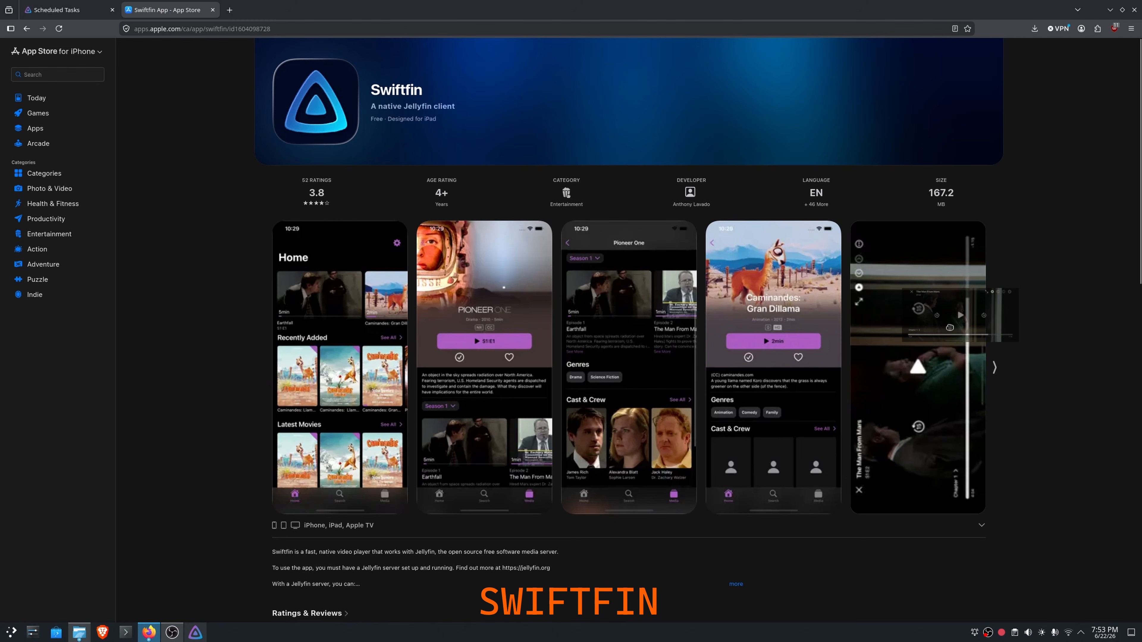
- Browse the app screenshots on Swiftfin's App Store page
{"action": "left_click", "coordinate": [994, 367]}
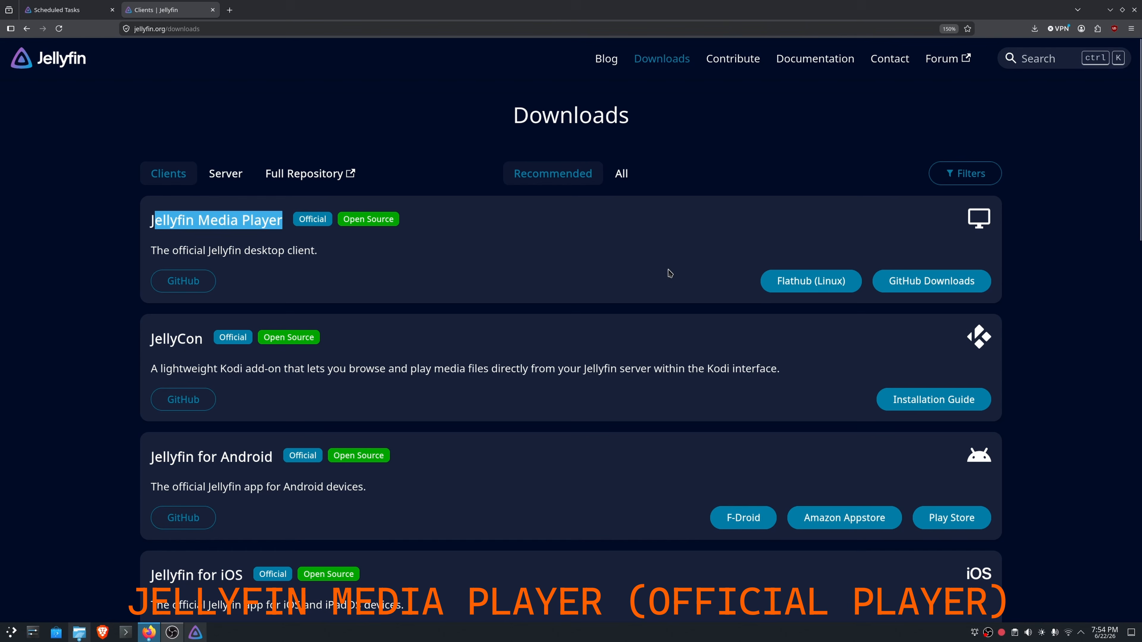
{"action": "left_click", "coordinate": [670, 273]}
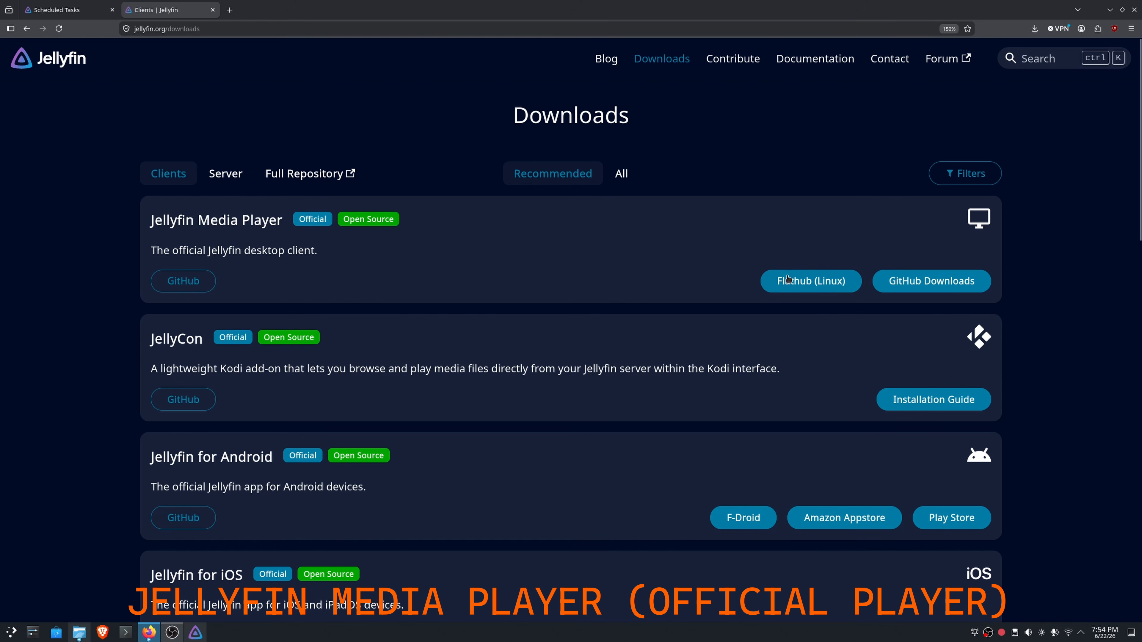
- Open the GitHub downloads for Jellyfin Media Player, look over the releases, and go to the jellyfin-desktop-qt repository's main page
{"action": "left_click", "coordinate": [924, 286]}
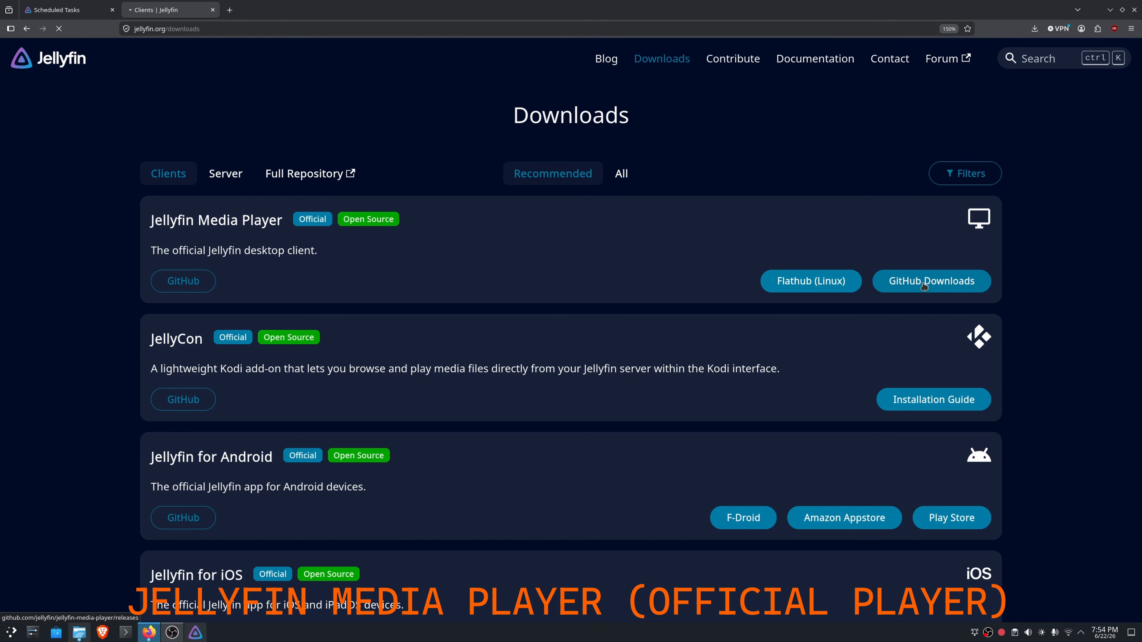
{"action": "scroll", "coordinate": [789, 294], "scroll_direction": "down", "scroll_amount": 2}
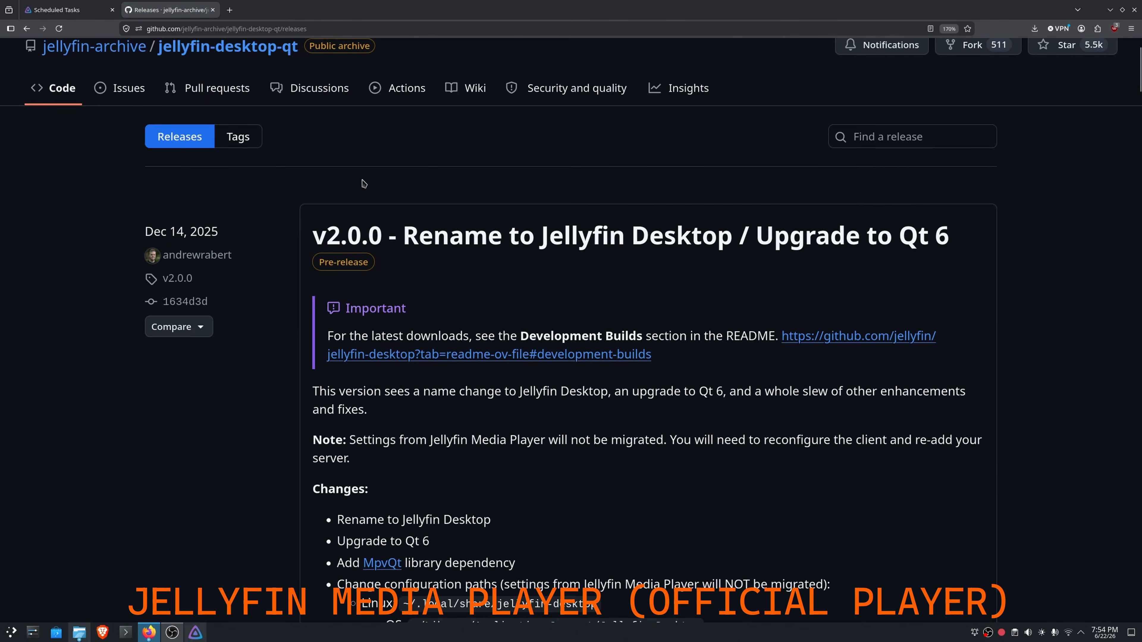
{"action": "scroll", "coordinate": [362, 184], "scroll_direction": "up", "scroll_amount": 2}
{"action": "left_click", "coordinate": [243, 149]}
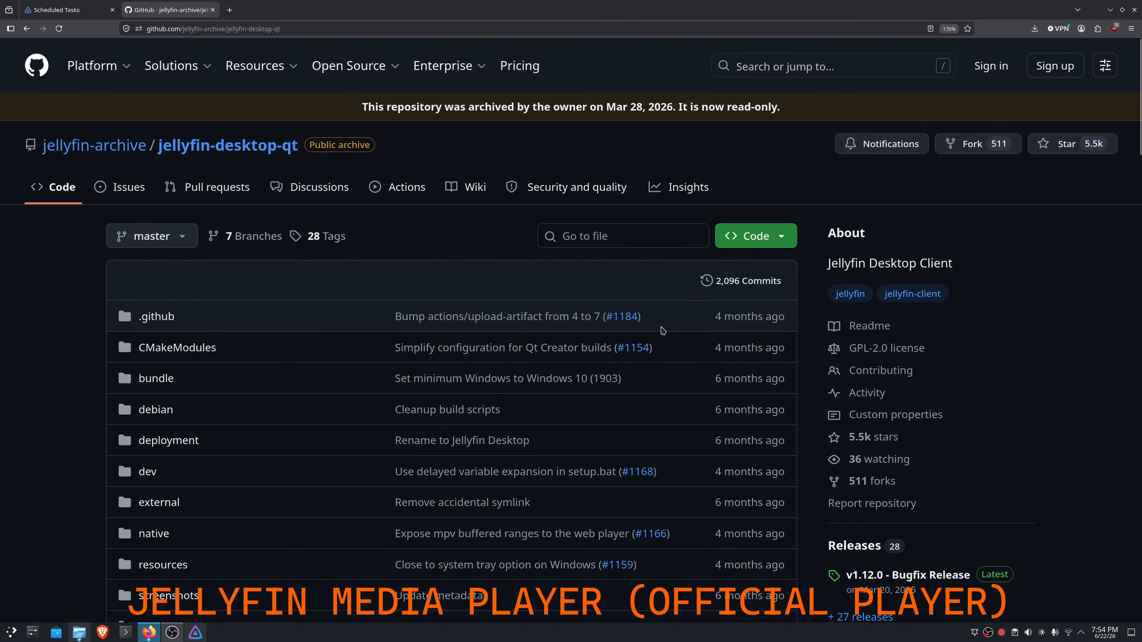
- Read through the jellyfin-desktop-qt README, including its deprecation notice, player screenshot and download links for each platform
{"action": "scroll", "coordinate": [662, 331], "scroll_direction": "down", "scroll_amount": 10}
{"action": "scroll", "coordinate": [661, 331], "scroll_direction": "down", "scroll_amount": 5}
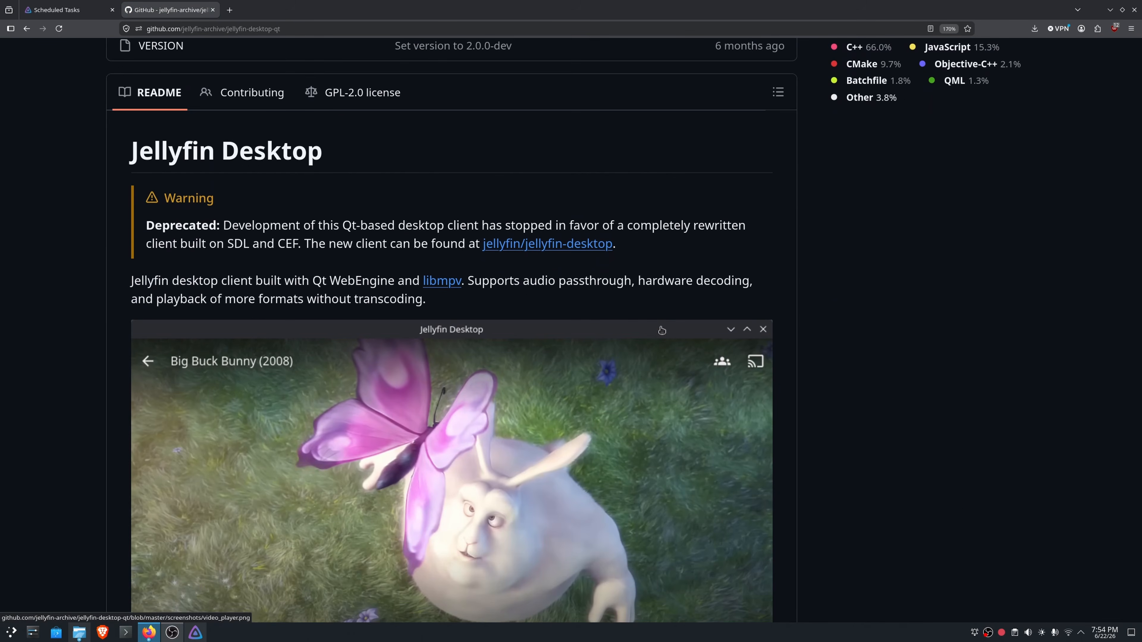
{"action": "scroll", "coordinate": [661, 331], "scroll_direction": "down", "scroll_amount": 3}
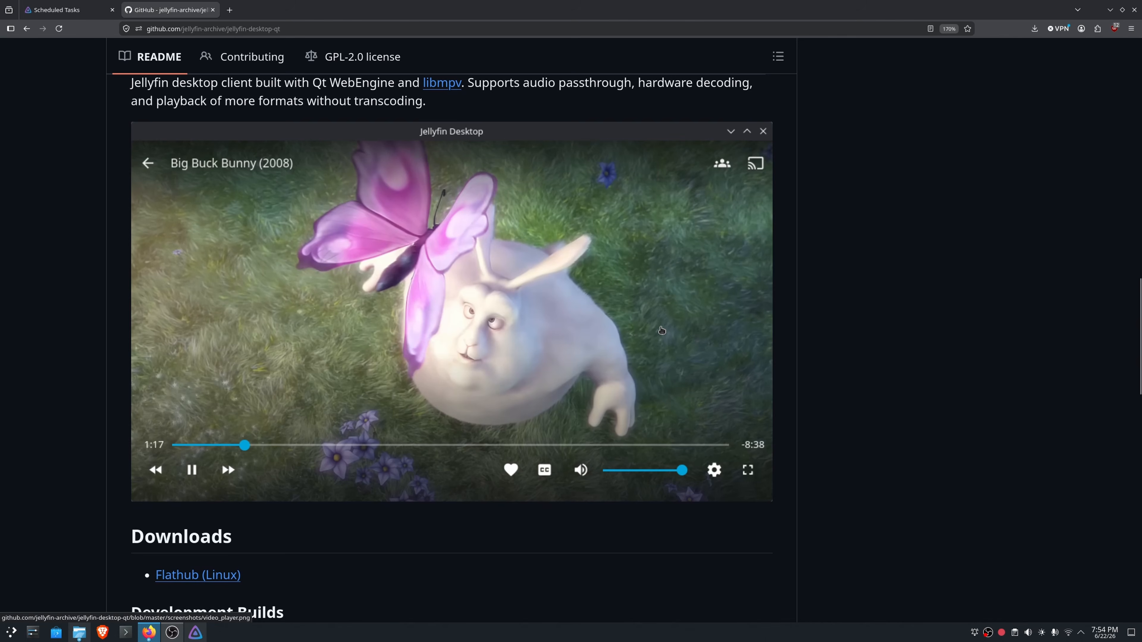
{"action": "scroll", "coordinate": [662, 331], "scroll_direction": "down", "scroll_amount": 7}
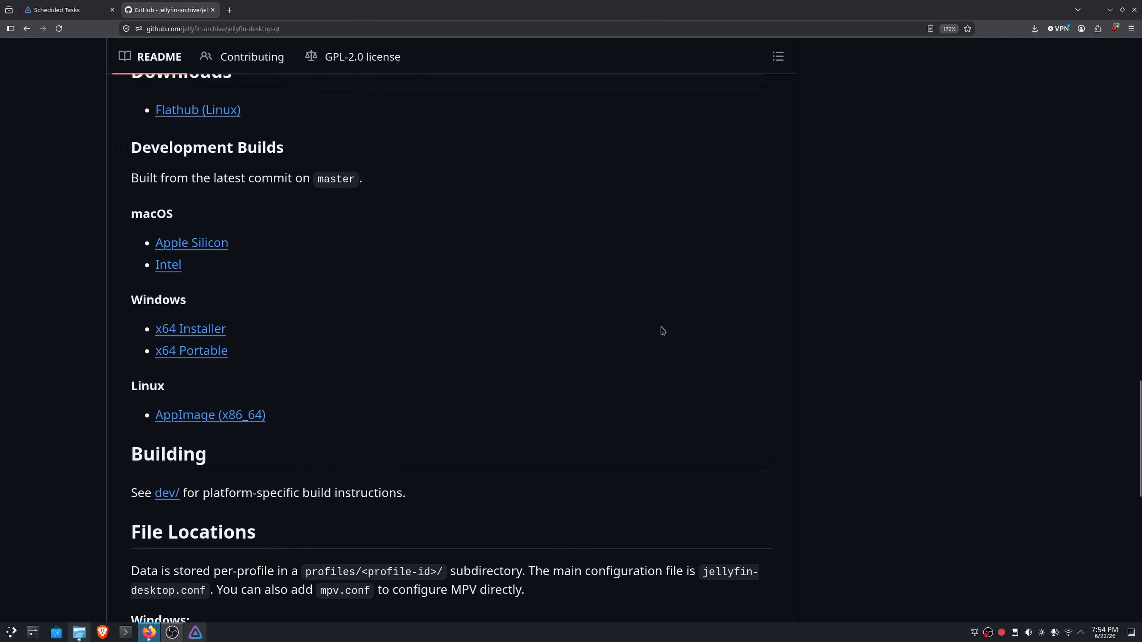
{"action": "scroll", "coordinate": [228, 459], "scroll_direction": "up", "scroll_amount": 10}
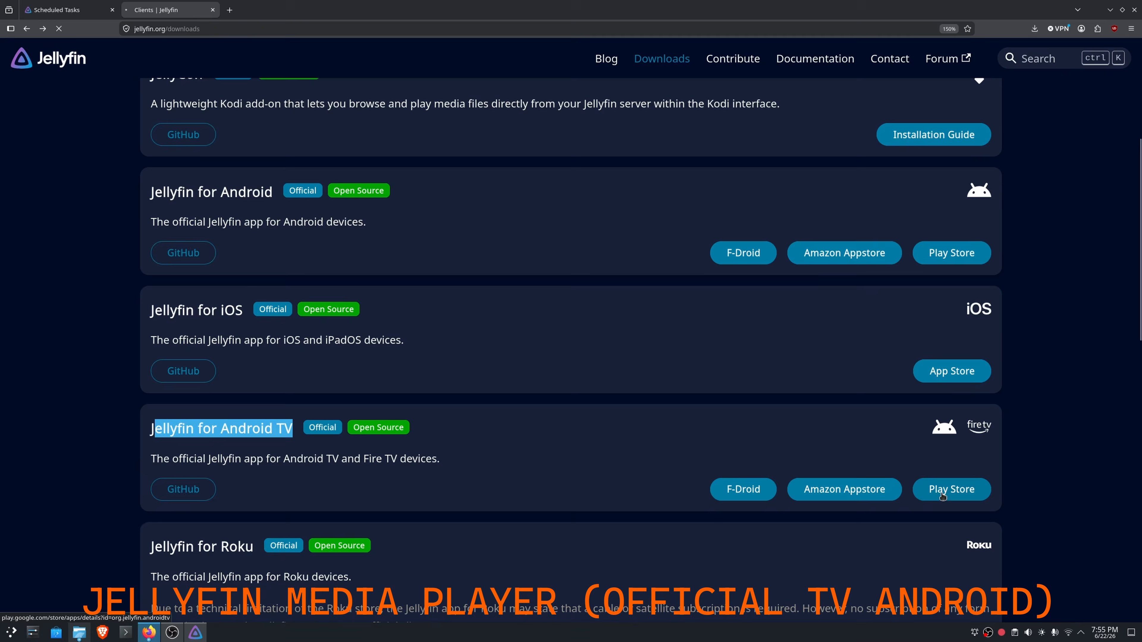
- Dismiss the translation offer on the Jellyfin for Android TV page in Google Play and look over the app's details and screenshots
{"action": "left_click", "coordinate": [1032, 483]}
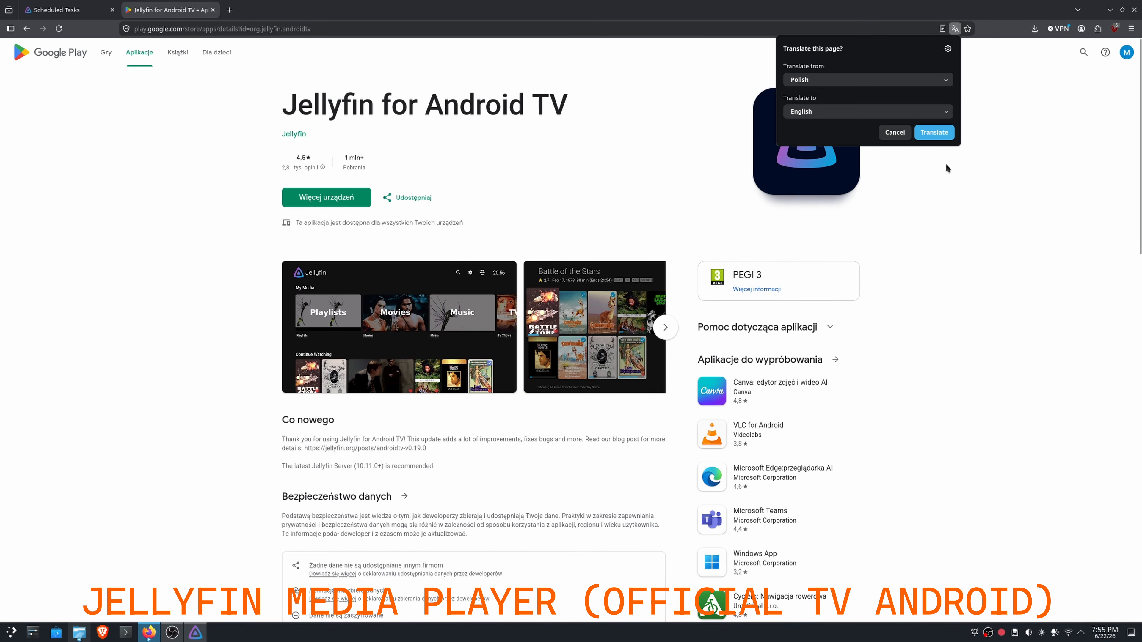
{"action": "left_click", "coordinate": [891, 131]}
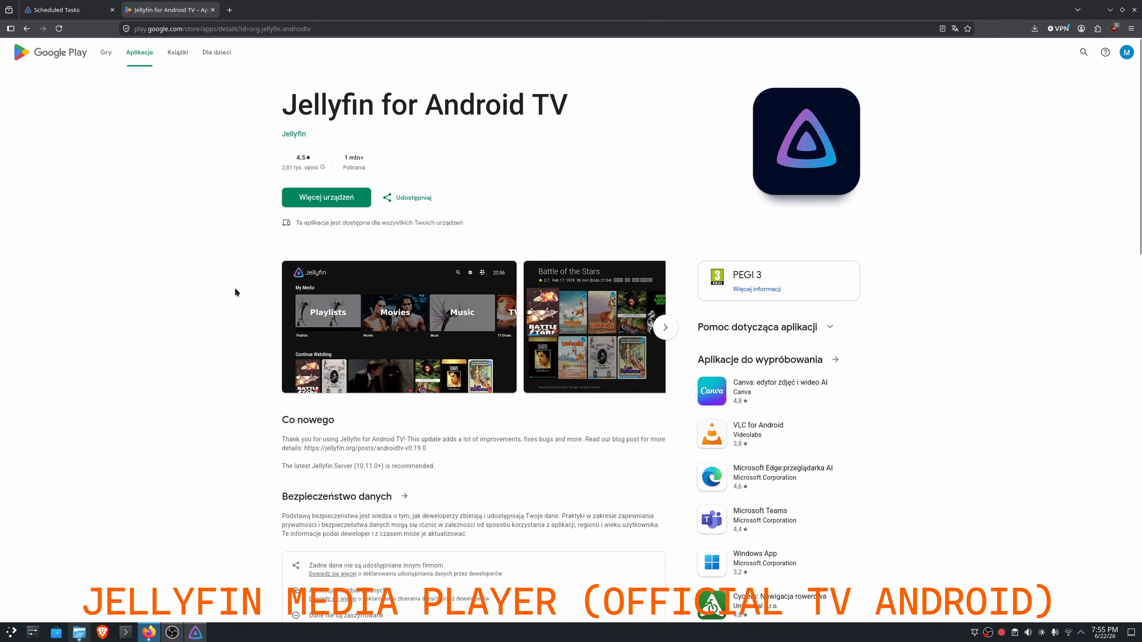
{"action": "scroll", "coordinate": [235, 290], "scroll_direction": "down", "scroll_amount": 2}
{"action": "scroll", "coordinate": [236, 288], "scroll_direction": "up", "scroll_amount": 2}
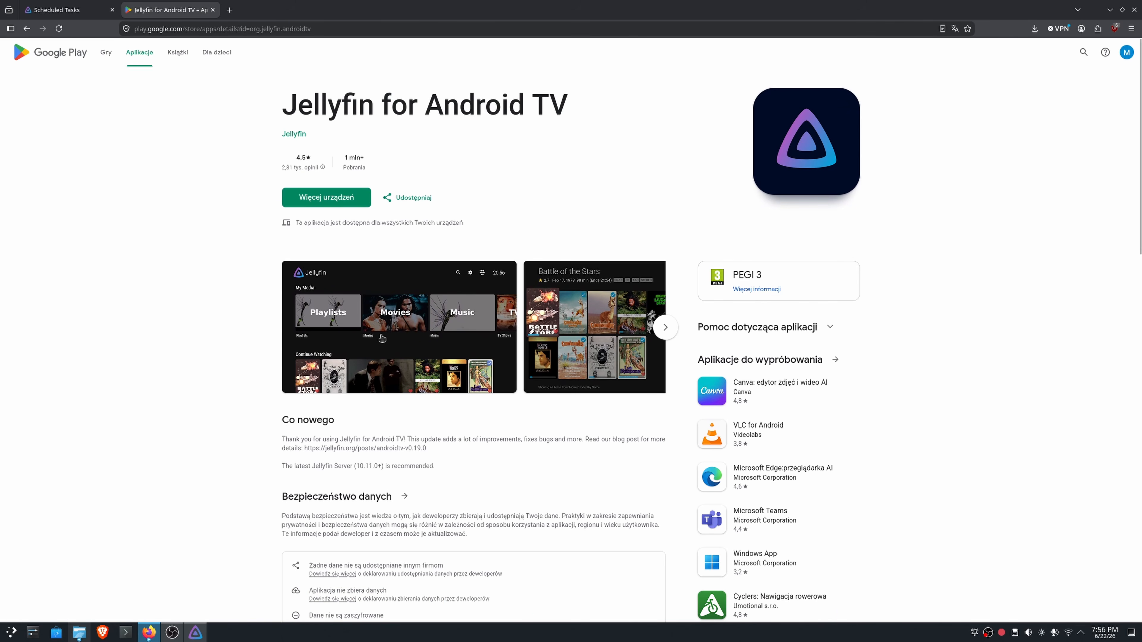
{"action": "left_click", "coordinate": [394, 336]}
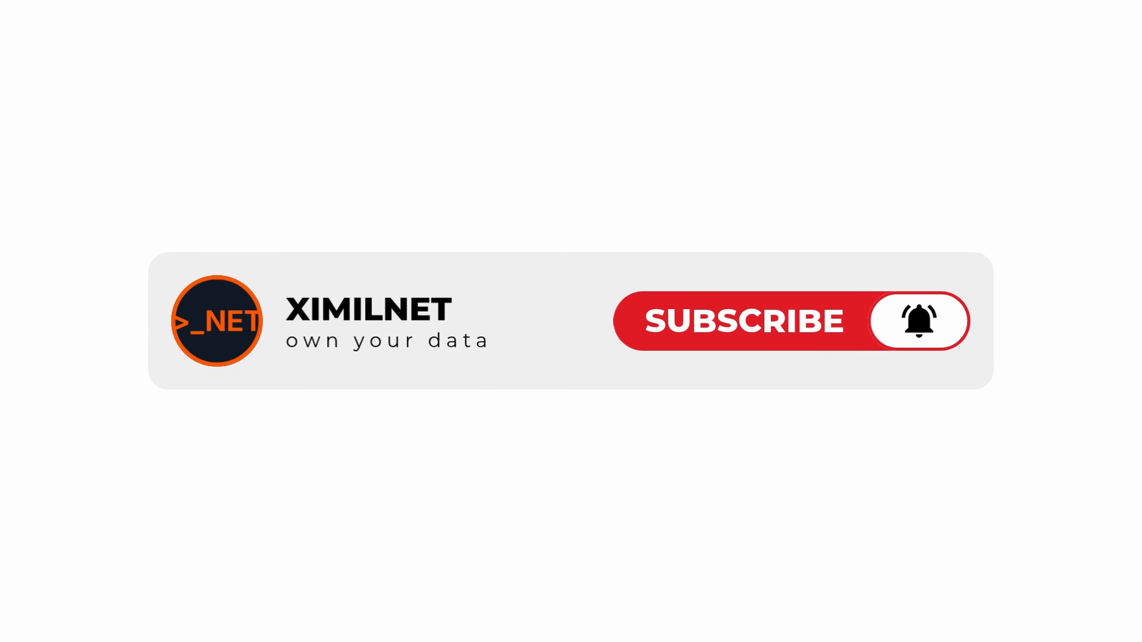